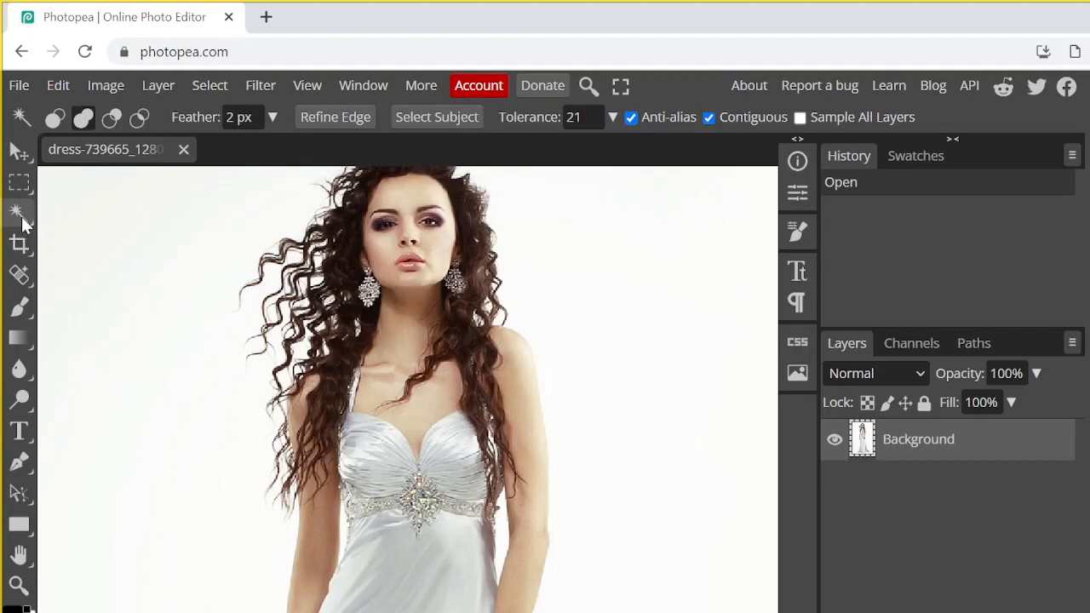
Select the dress's left shoulder strap down to the edge of the bodice with the Magic Wand in add-to-selection mode.
{"action": "right_click", "coordinate": [26, 223]}
{"action": "left_click", "coordinate": [65, 221]}
{"action": "scroll", "coordinate": [350, 400], "scroll_direction": "up", "scroll_amount": 1}
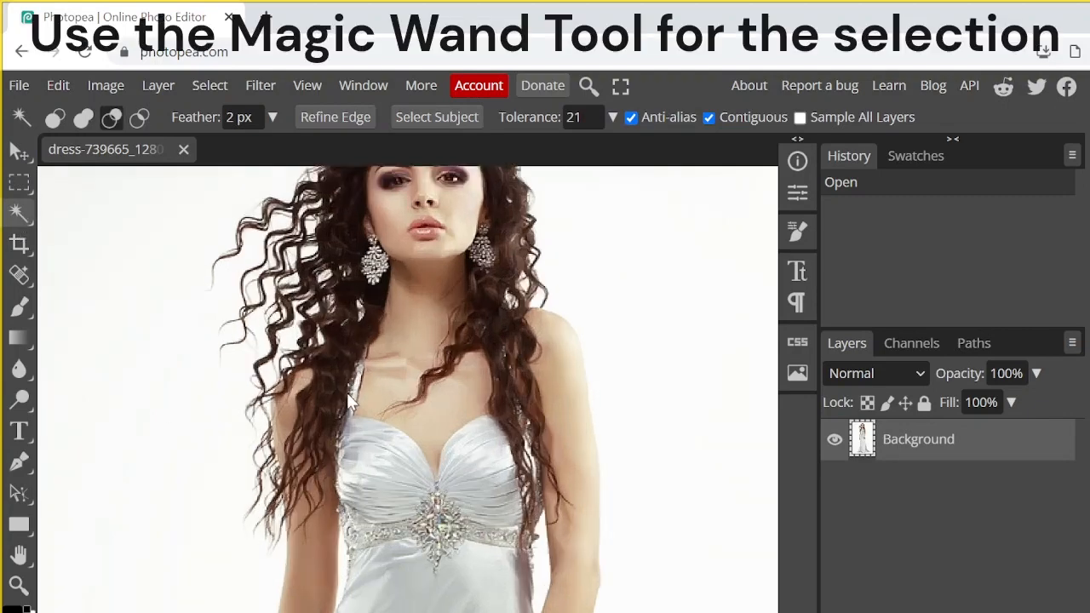
{"action": "scroll", "coordinate": [345, 393], "scroll_direction": "up", "scroll_amount": 3}
{"action": "left_click", "coordinate": [370, 375]}
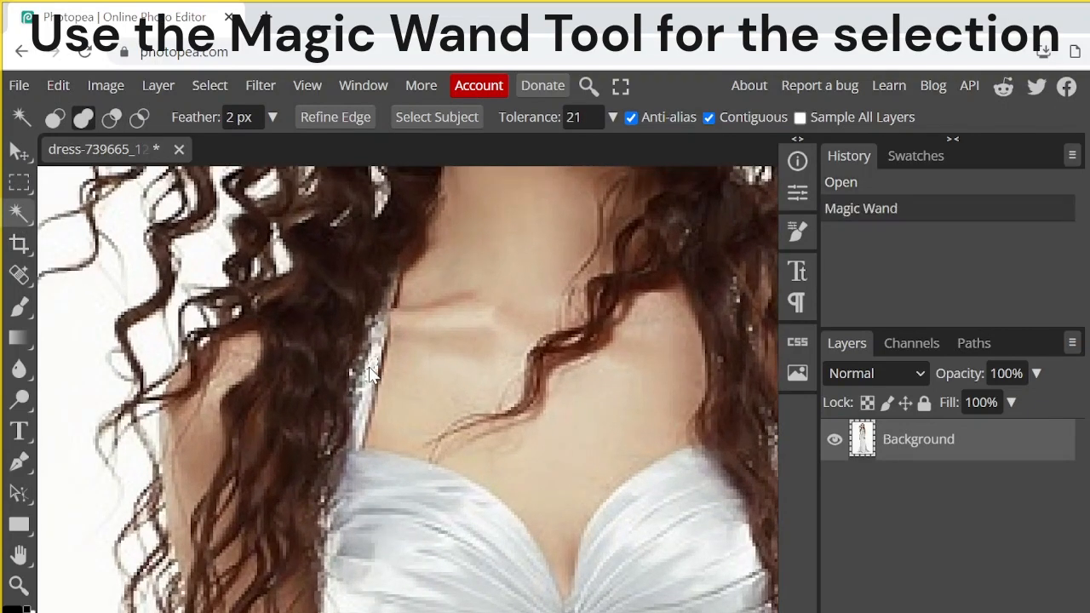
{"action": "left_click", "coordinate": [366, 407]}
{"action": "left_click", "coordinate": [359, 430]}
{"action": "left_click", "coordinate": [356, 459]}
{"action": "left_click", "coordinate": [362, 486]}
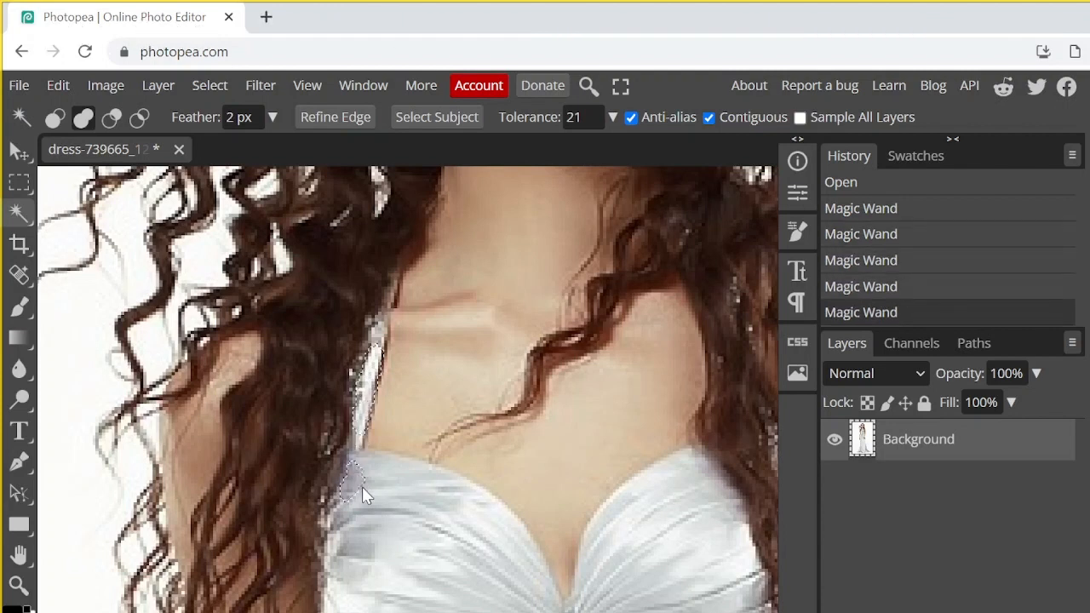
{"action": "left_click", "coordinate": [356, 449]}
{"action": "left_click", "coordinate": [357, 433]}
Add the satin folds of the left bodice cup, down to the jeweled band, to the Magic Wand selection.
{"action": "left_click", "coordinate": [392, 579]}
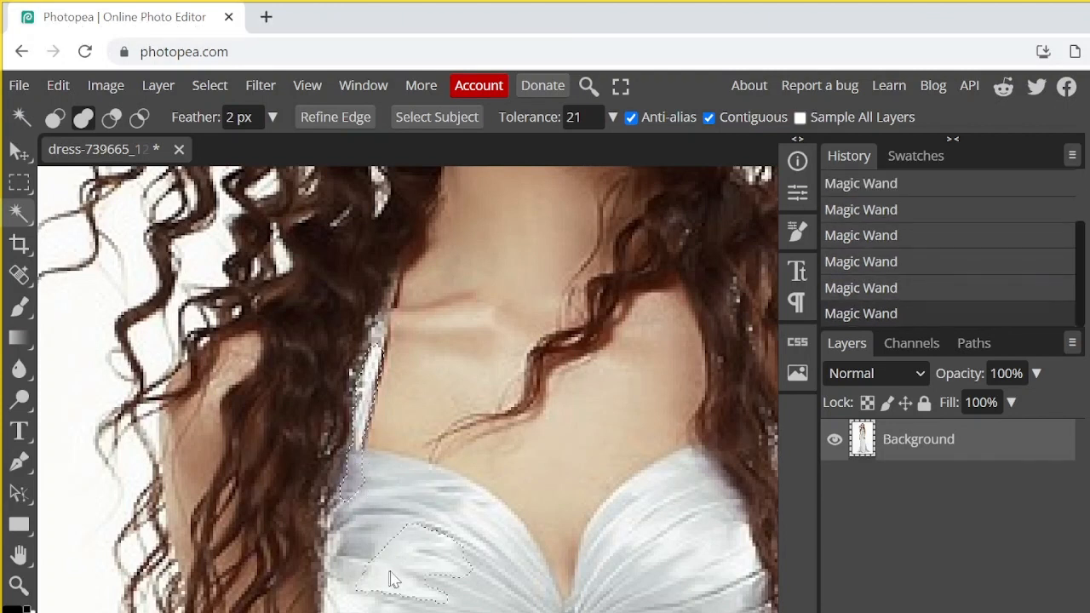
{"action": "left_click", "coordinate": [365, 444]}
{"action": "left_click", "coordinate": [391, 486]}
{"action": "left_click", "coordinate": [431, 502]}
{"action": "left_click", "coordinate": [469, 593]}
{"action": "left_click", "coordinate": [348, 593]}
{"action": "left_click", "coordinate": [346, 541]}
{"action": "left_click", "coordinate": [340, 536]}
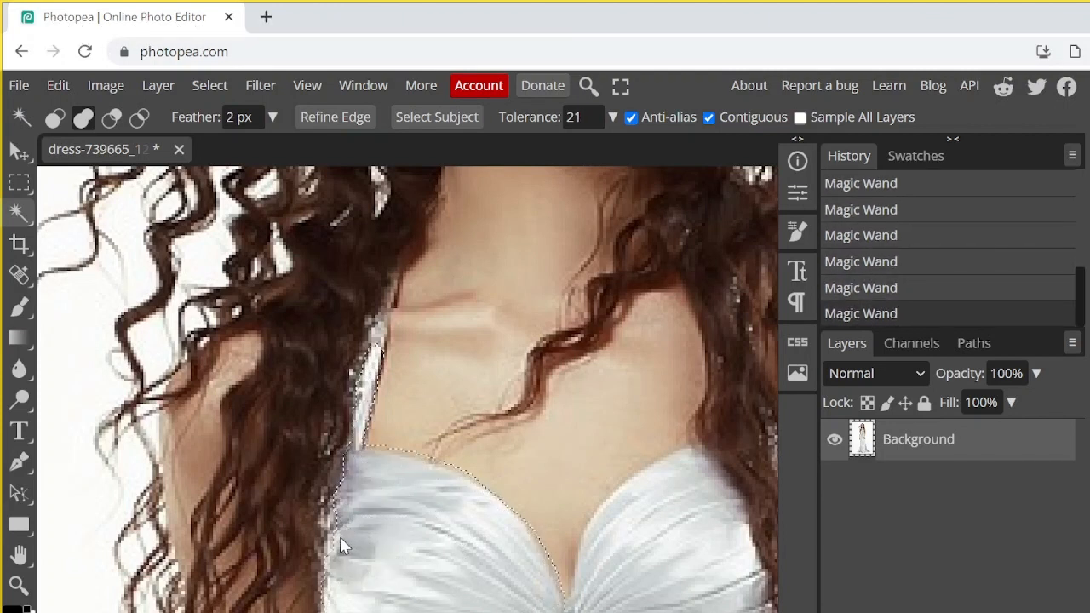
{"action": "scroll", "coordinate": [339, 537], "scroll_direction": "down", "scroll_amount": 3}
{"action": "left_click", "coordinate": [401, 372]}
{"action": "left_click", "coordinate": [381, 414]}
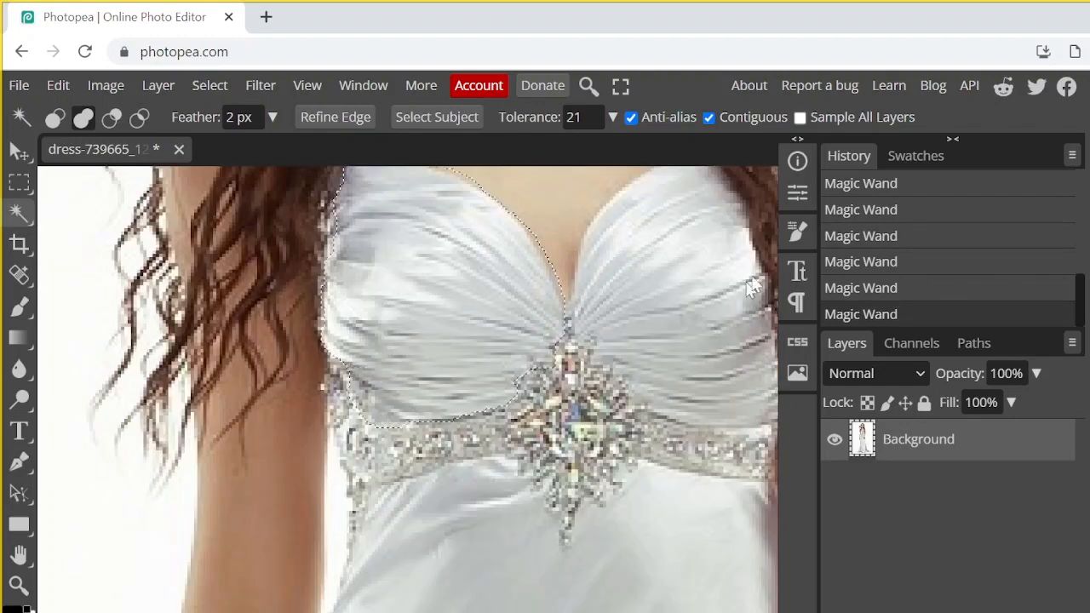
Add all the satin folds of the right bodice cup to the Magic Wand selection.
{"action": "key", "text": "alt"}
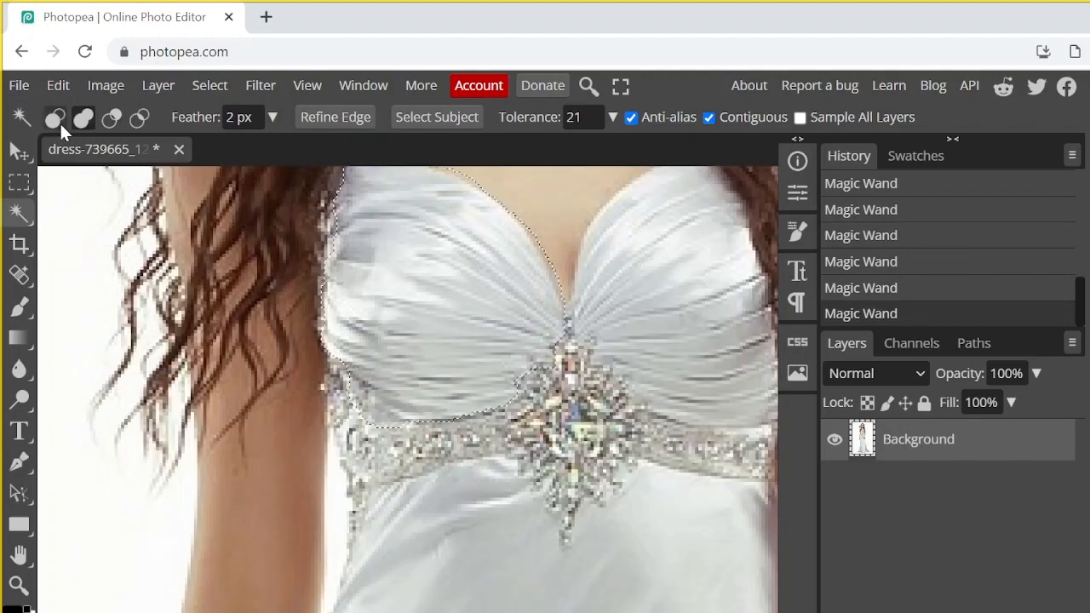
{"action": "left_click", "coordinate": [656, 242]}
{"action": "left_click", "coordinate": [655, 286]}
{"action": "left_click", "coordinate": [680, 362]}
{"action": "left_click", "coordinate": [740, 355]}
{"action": "left_click", "coordinate": [742, 288]}
{"action": "left_click", "coordinate": [703, 201]}
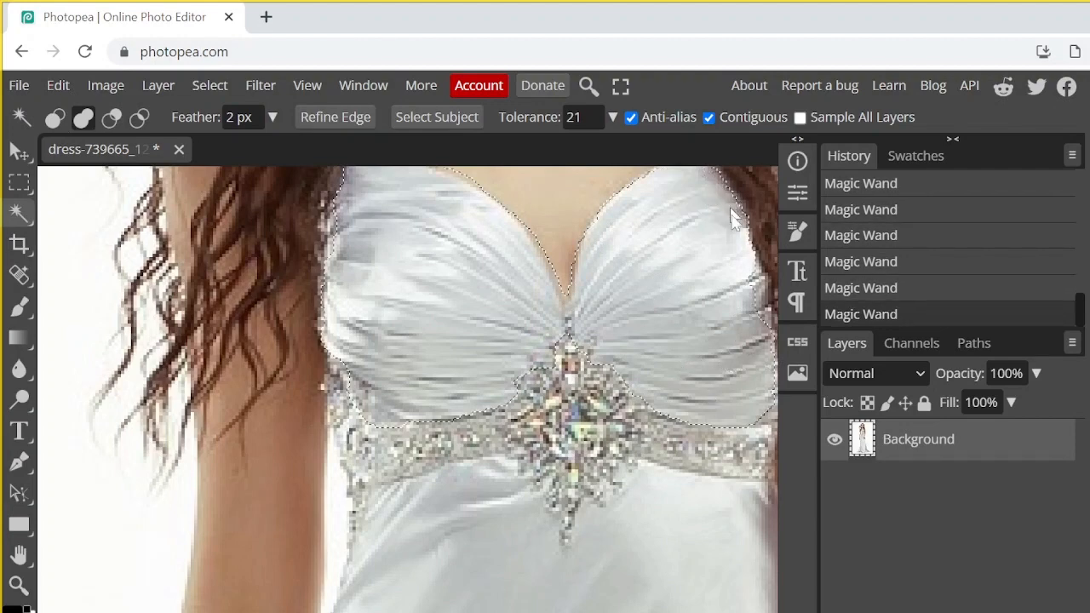
Add the bright parts of the right shoulder strap showing between the hair strands to the selection.
{"action": "scroll", "coordinate": [345, 486], "scroll_direction": "down", "scroll_amount": 2}
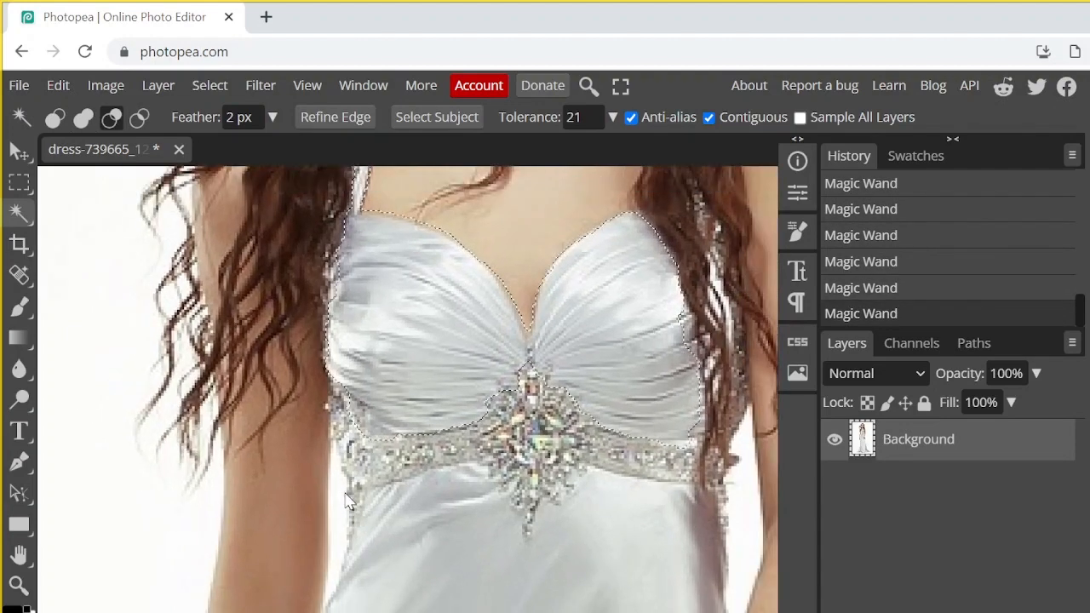
{"action": "left_click", "coordinate": [703, 288]}
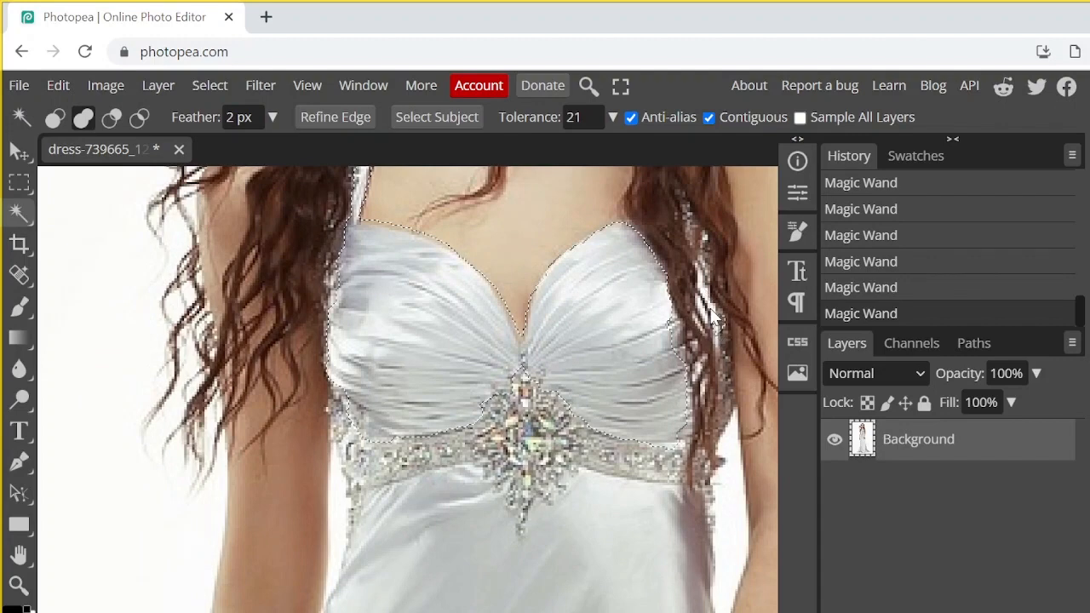
{"action": "scroll", "coordinate": [706, 328], "scroll_direction": "up", "scroll_amount": 5}
{"action": "left_click", "coordinate": [694, 318]}
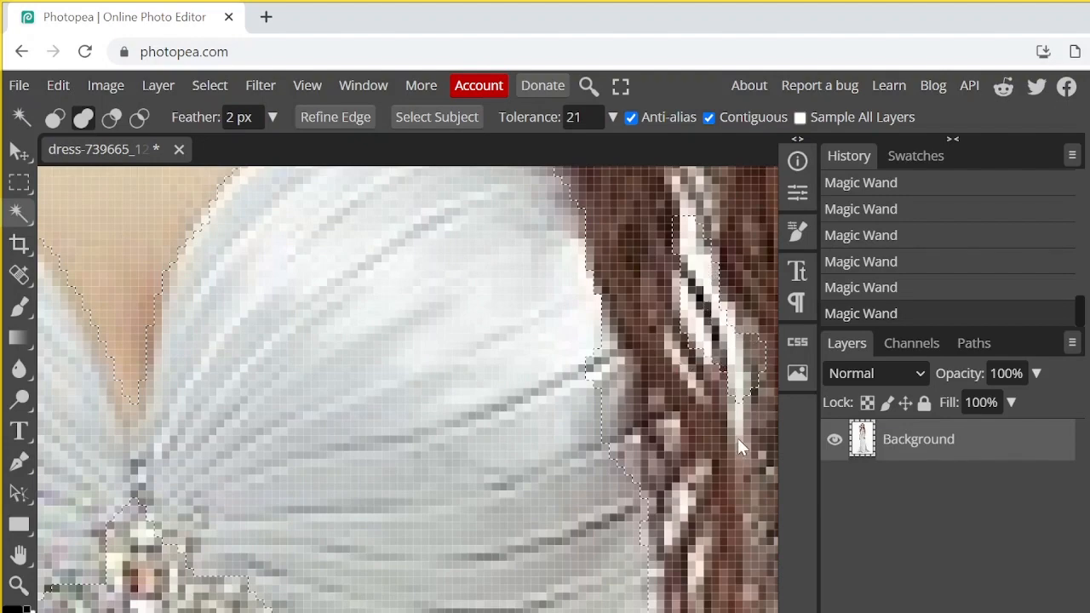
{"action": "scroll", "coordinate": [686, 368], "scroll_direction": "up", "scroll_amount": 4}
{"action": "scroll", "coordinate": [679, 363], "scroll_direction": "down", "scroll_amount": 1}
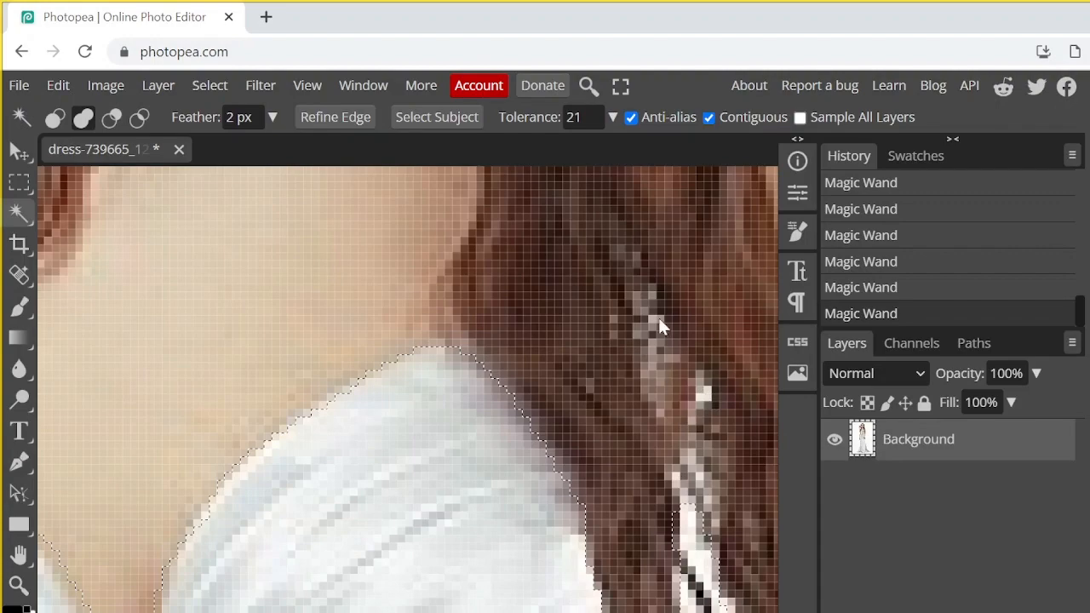
{"action": "scroll", "coordinate": [623, 399], "scroll_direction": "down", "scroll_amount": 5}
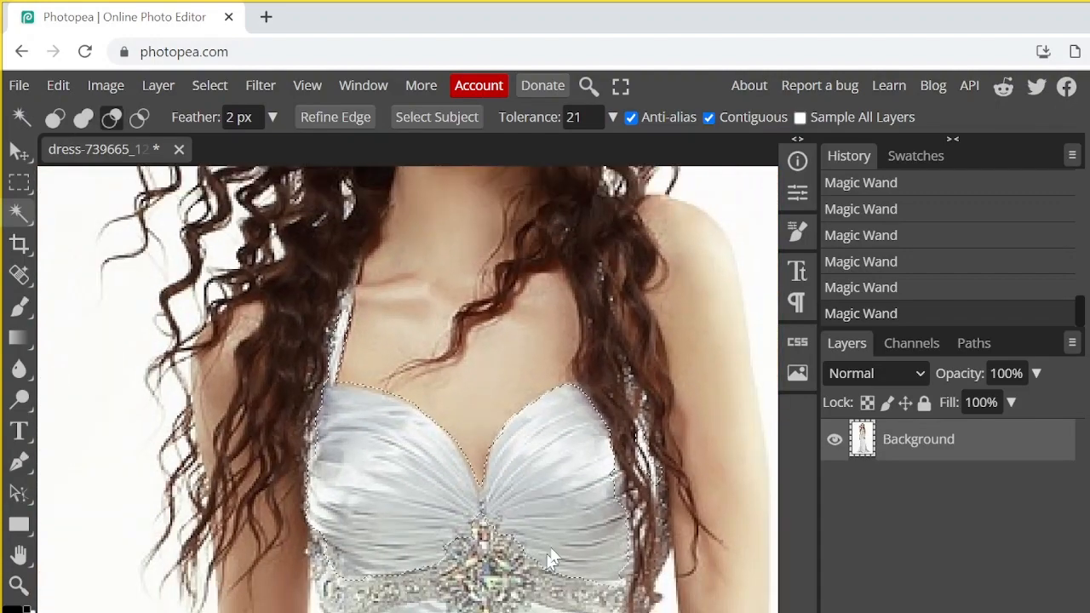
Add the satin skirt below the jeweled belt, including its shaded right side, to the selection.
{"action": "scroll", "coordinate": [550, 557], "scroll_direction": "up", "scroll_amount": 4}
{"action": "scroll", "coordinate": [584, 597], "scroll_direction": "down", "scroll_amount": 1}
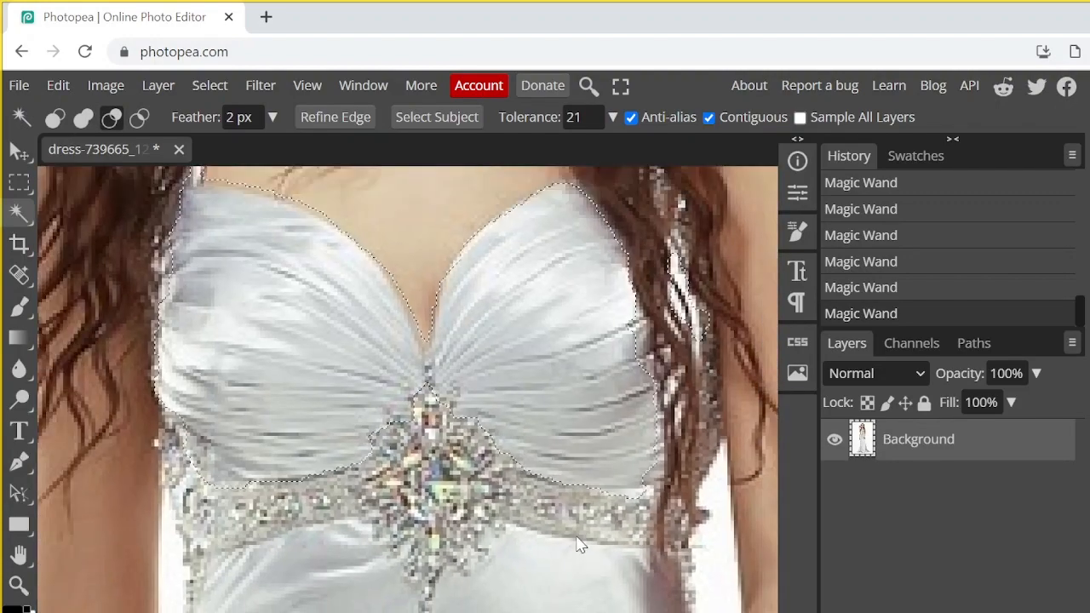
{"action": "scroll", "coordinate": [578, 545], "scroll_direction": "down", "scroll_amount": 2}
{"action": "scroll", "coordinate": [493, 444], "scroll_direction": "down", "scroll_amount": 3}
{"action": "left_click", "coordinate": [493, 444], "text": "shift"}
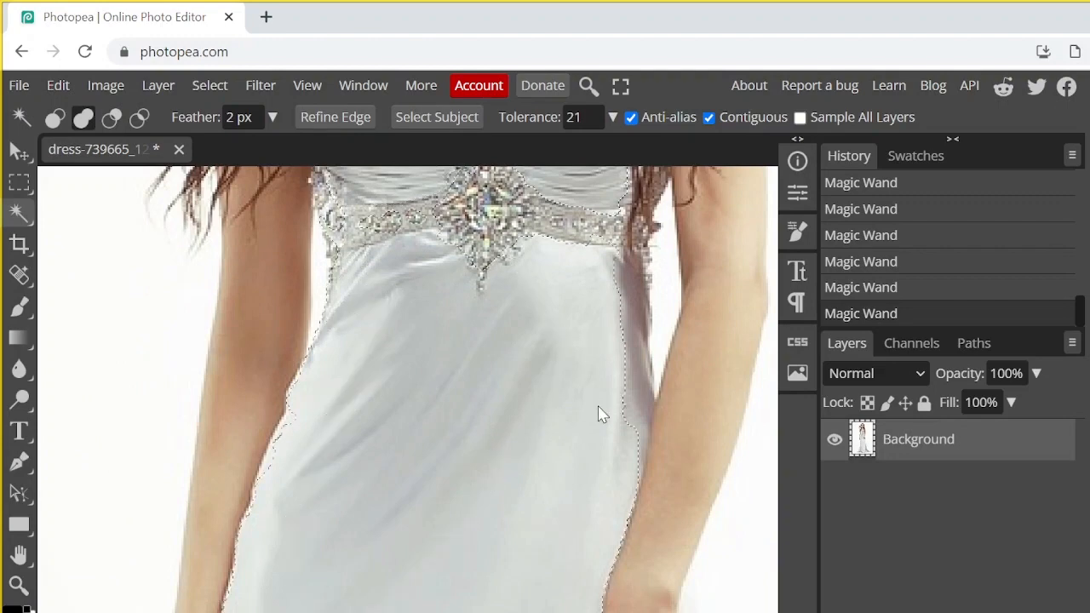
{"action": "left_click", "coordinate": [630, 387], "text": "shift"}
{"action": "scroll", "coordinate": [364, 476], "scroll_direction": "down", "scroll_amount": 5}
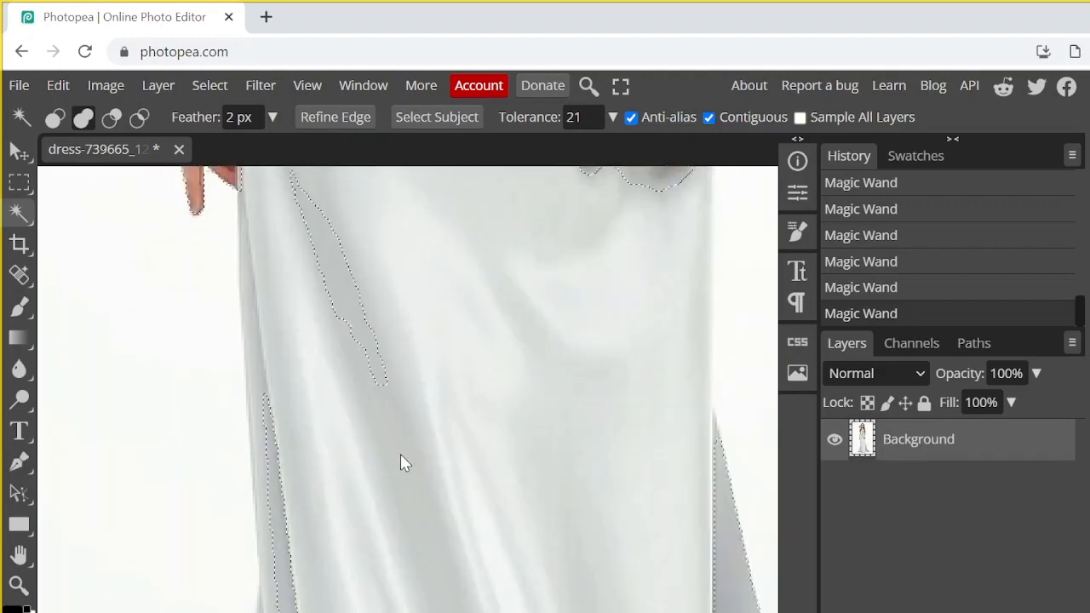
Add the unselected folds and highlights of the right-hand train near the hem to the selection.
{"action": "scroll", "coordinate": [455, 392], "scroll_direction": "down", "scroll_amount": 4}
{"action": "scroll", "coordinate": [569, 508], "scroll_direction": "down", "scroll_amount": 3}
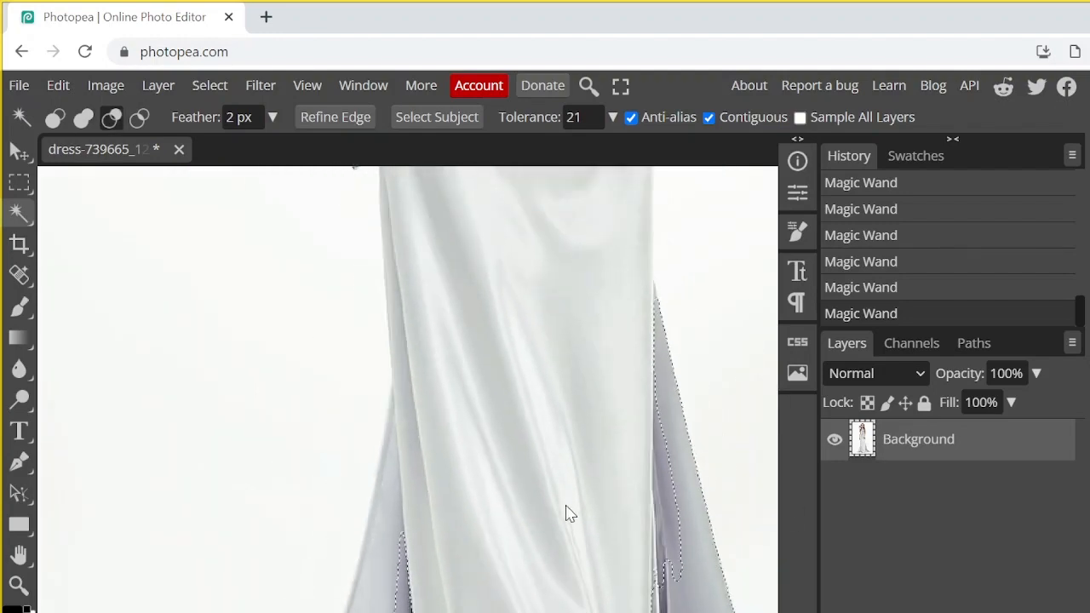
{"action": "scroll", "coordinate": [626, 511], "scroll_direction": "down", "scroll_amount": 5}
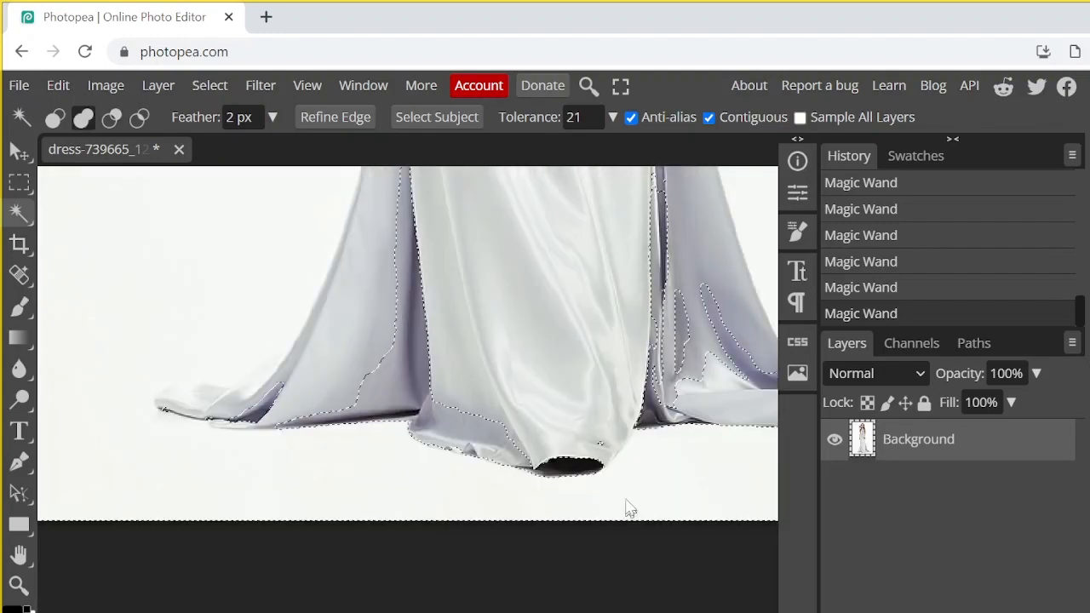
{"action": "left_click", "coordinate": [654, 325]}
{"action": "left_click", "coordinate": [682, 344]}
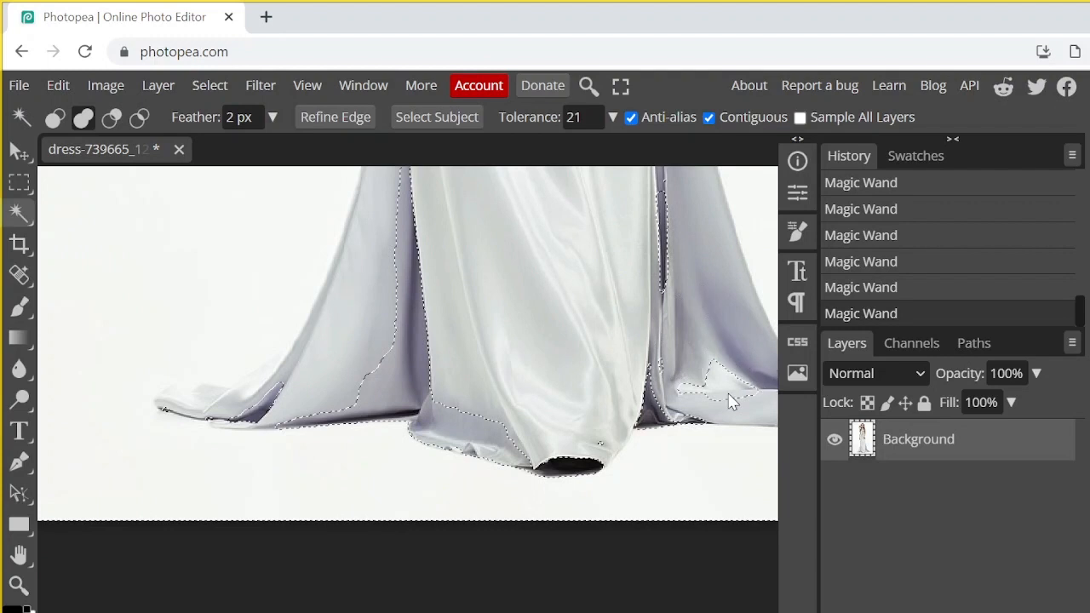
{"action": "left_click", "coordinate": [729, 397]}
Add the remaining shaded folds of the left-hand train and the front hem to the selection.
{"action": "scroll", "coordinate": [395, 408], "scroll_direction": "up", "scroll_amount": 2}
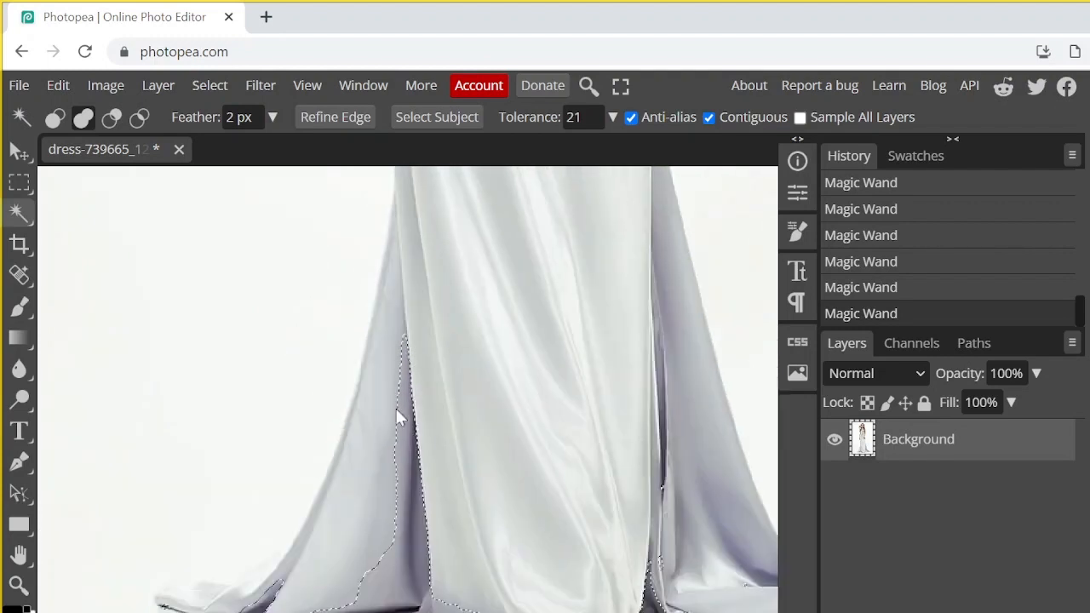
{"action": "left_click", "coordinate": [433, 603]}
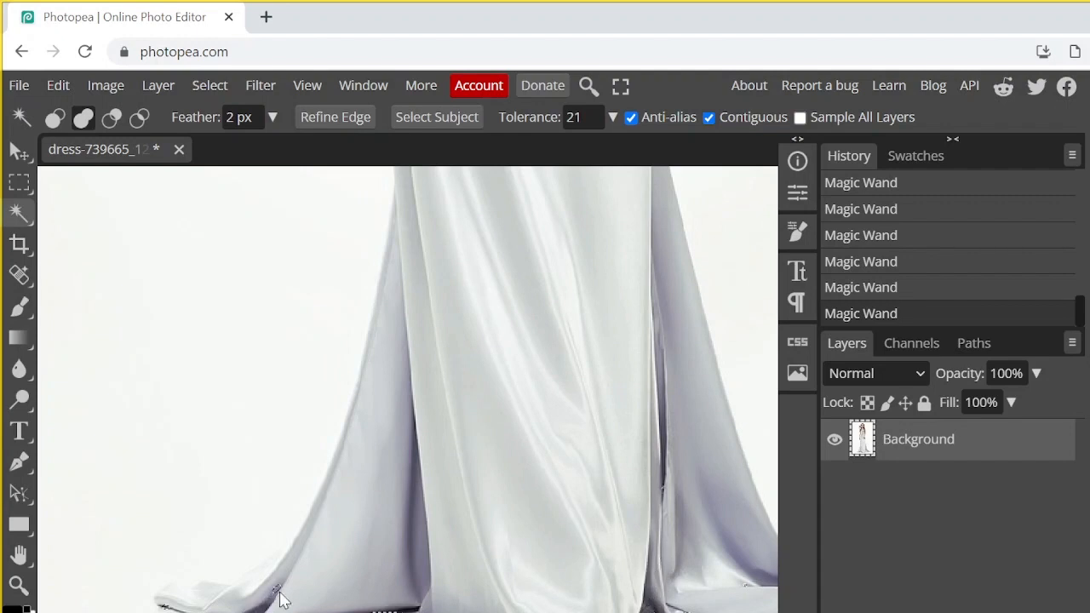
{"action": "scroll", "coordinate": [398, 511], "scroll_direction": "down", "scroll_amount": 3}
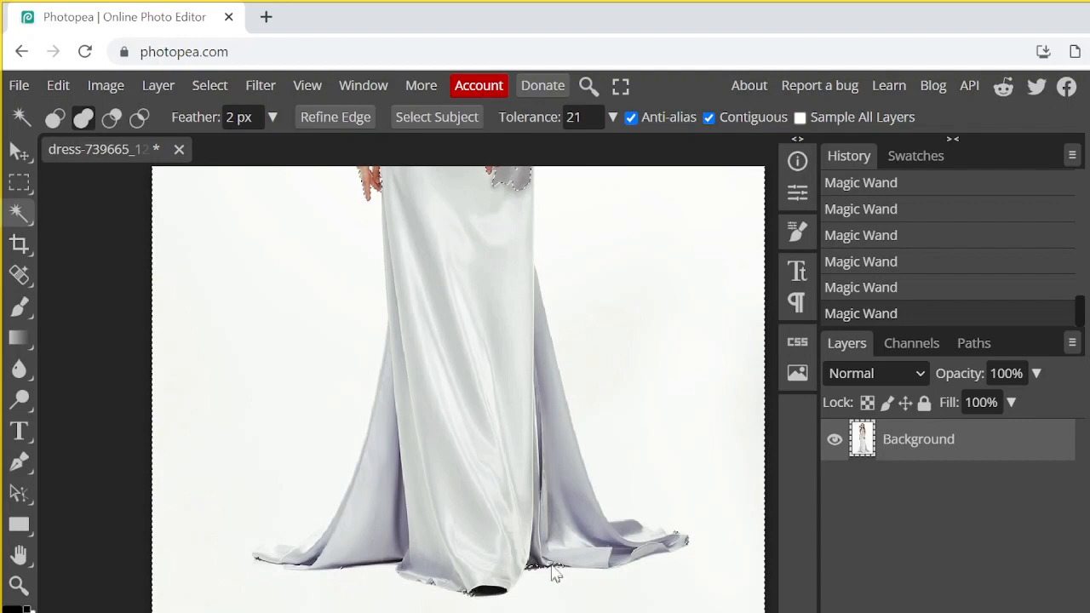
Add the shaded patch of skirt beneath the right-hand side's hand to the selection.
{"action": "key", "text": "alt"}
{"action": "scroll", "coordinate": [464, 544], "scroll_direction": "down", "scroll_amount": 2}
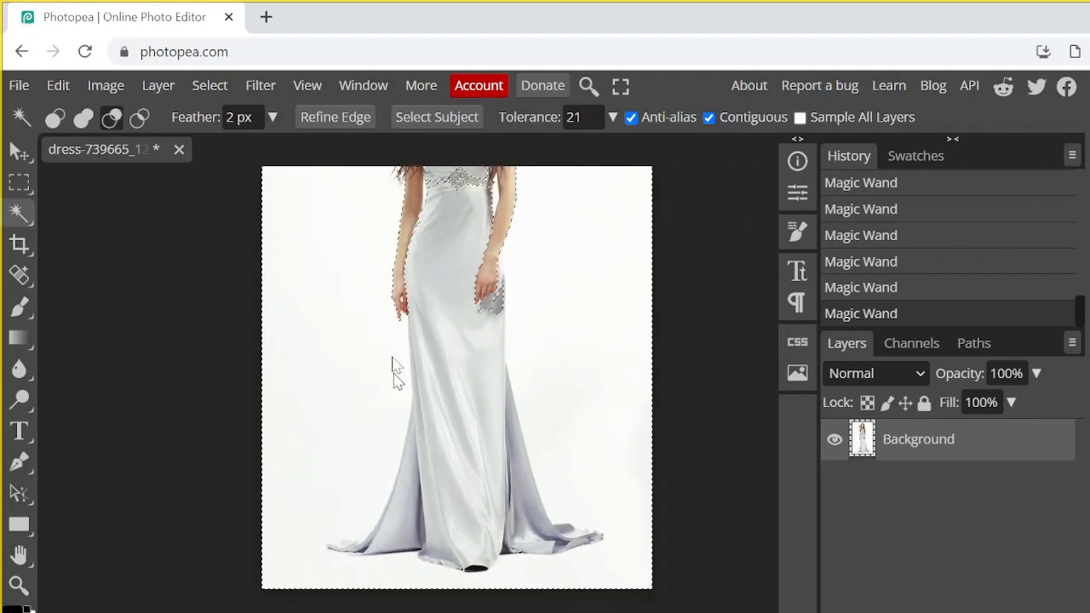
{"action": "scroll", "coordinate": [394, 370], "scroll_direction": "up", "scroll_amount": 3}
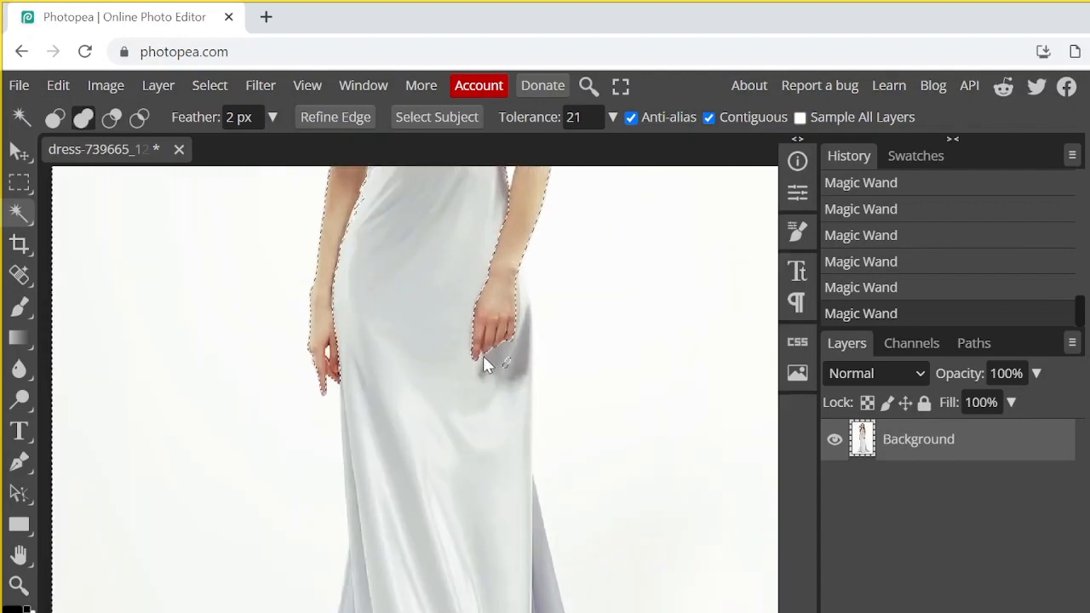
{"action": "key", "text": "alt"}
{"action": "scroll", "coordinate": [452, 384], "scroll_direction": "down", "scroll_amount": 3}
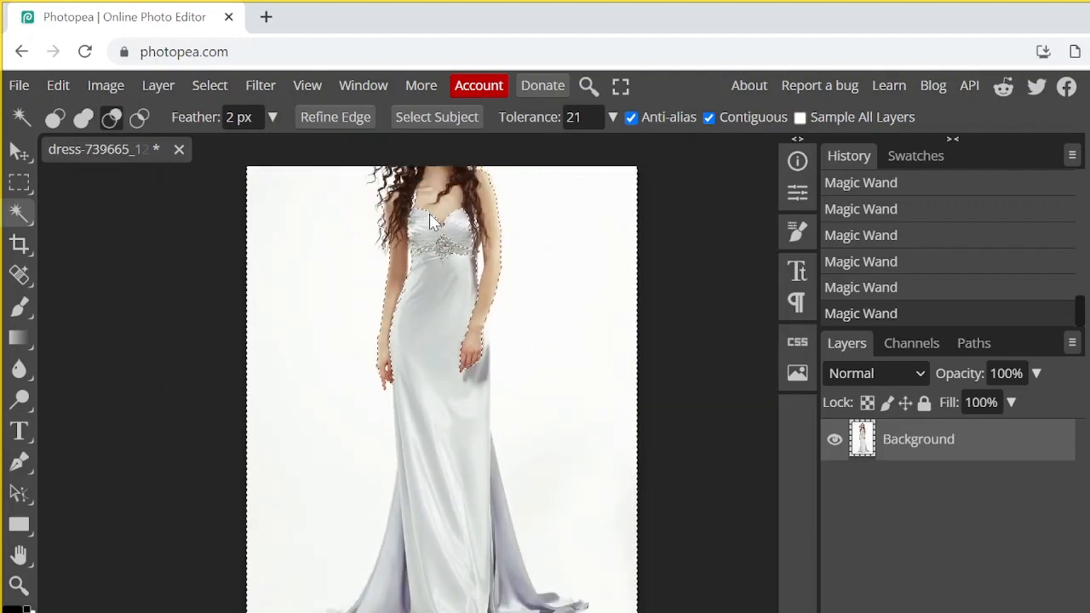
Subtract the white backdrop, including its upper-left corner, from the selection using the Magic Wand with tolerance 9.
{"action": "left_click", "coordinate": [111, 116]}
{"action": "left_click", "coordinate": [613, 118]}
{"action": "left_click_drag", "start_coordinate": [521, 158], "coordinate": [511, 157]}
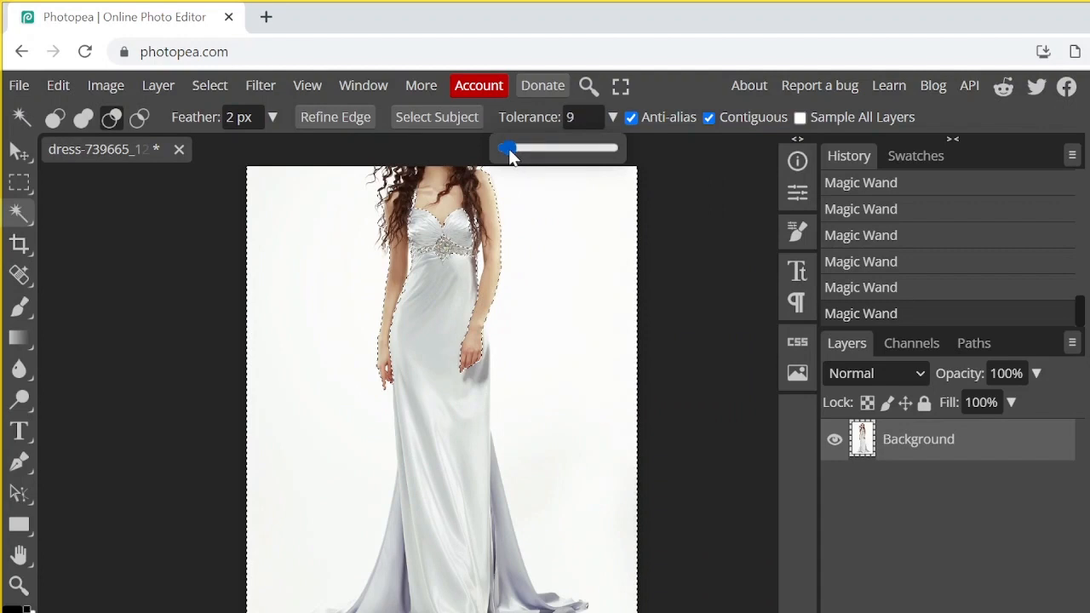
{"action": "left_click", "coordinate": [322, 278]}
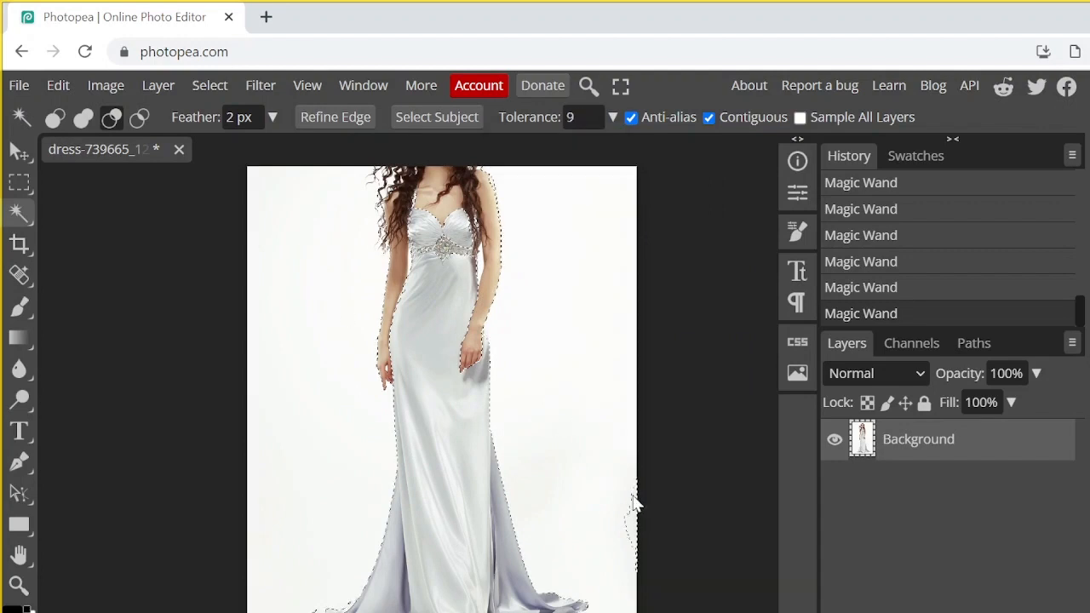
{"action": "scroll", "coordinate": [400, 460], "scroll_direction": "up", "scroll_amount": 3}
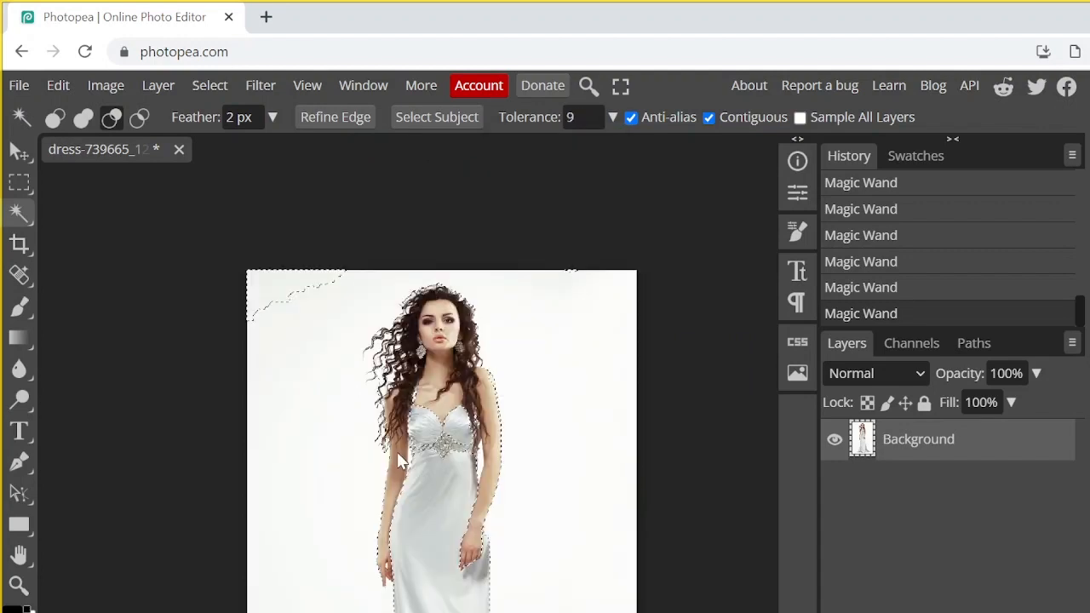
{"action": "left_click", "coordinate": [298, 295], "text": "shift"}
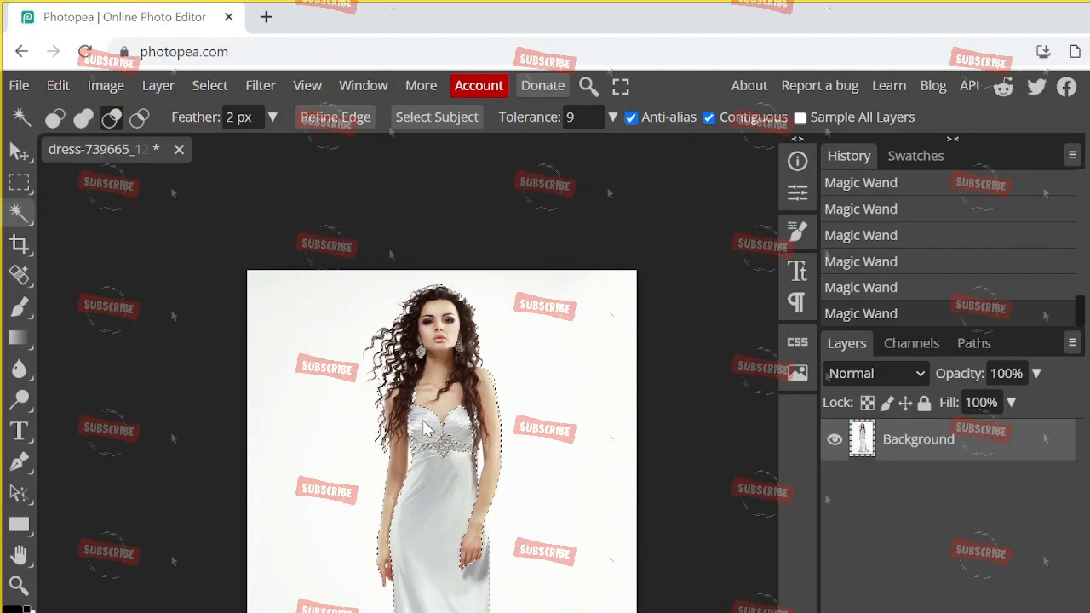
Examine the selection outline around the hair, shoulders, arms and skirt down to the hem.
{"action": "scroll", "coordinate": [475, 376], "scroll_direction": "up", "scroll_amount": 5}
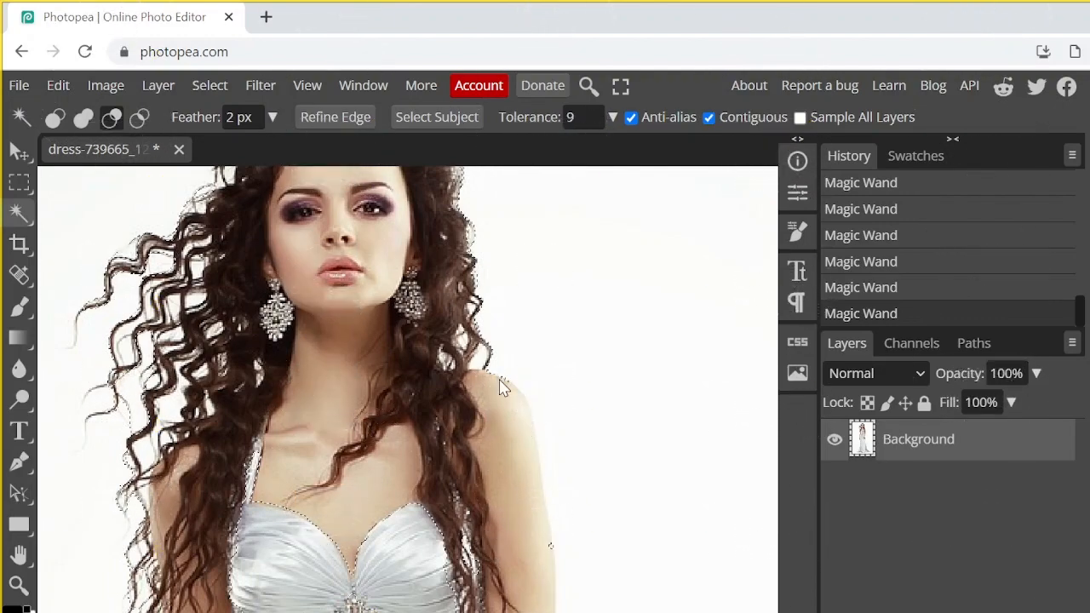
{"action": "scroll", "coordinate": [421, 442], "scroll_direction": "down", "scroll_amount": 2}
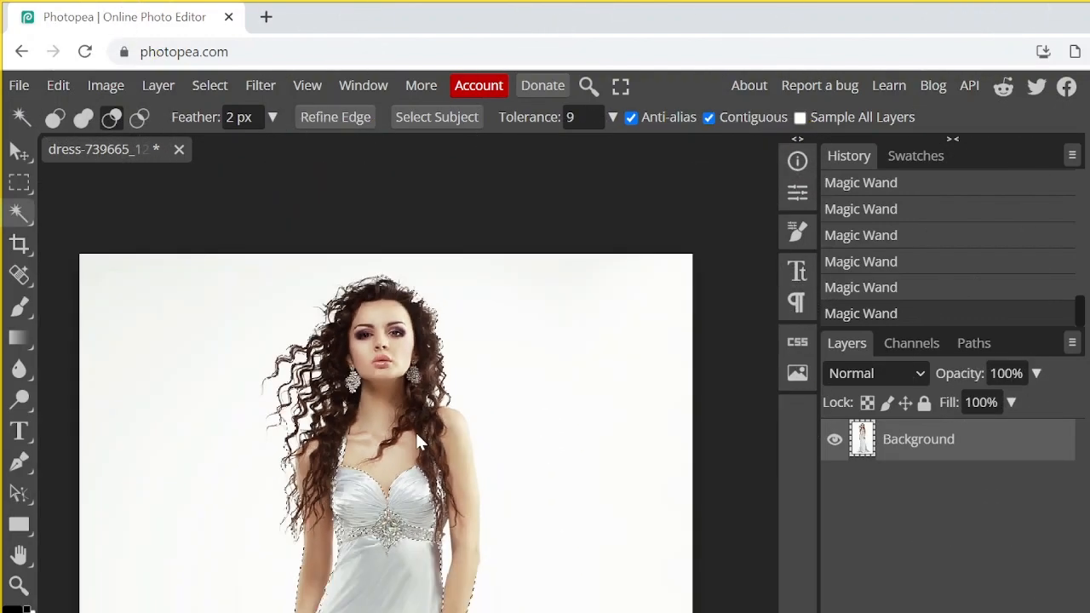
{"action": "scroll", "coordinate": [435, 418], "scroll_direction": "down", "scroll_amount": 4}
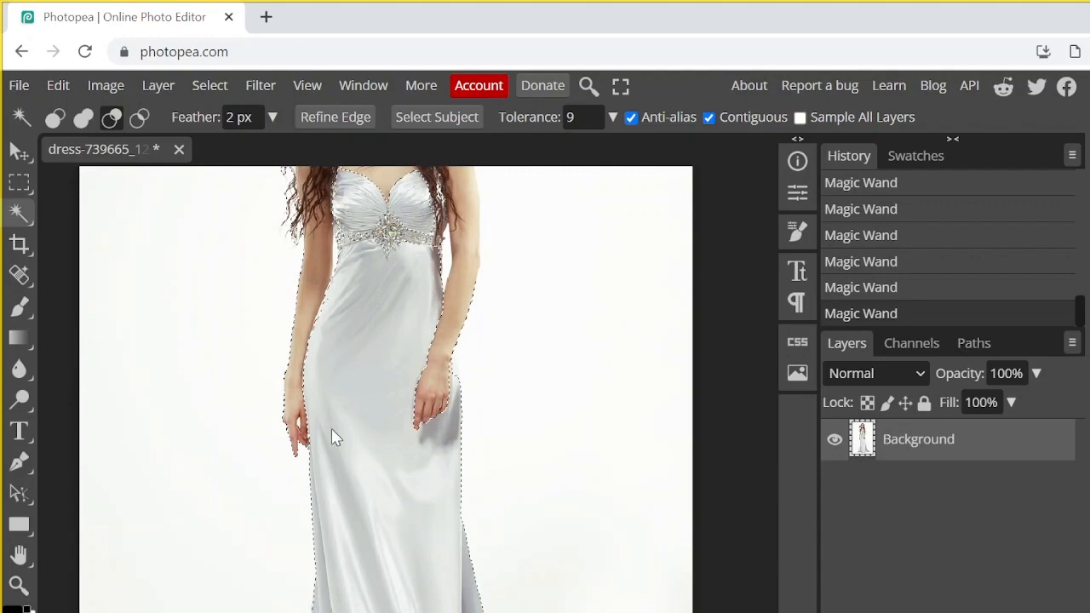
{"action": "scroll", "coordinate": [331, 435], "scroll_direction": "up", "scroll_amount": 2}
{"action": "scroll", "coordinate": [332, 421], "scroll_direction": "down", "scroll_amount": 5}
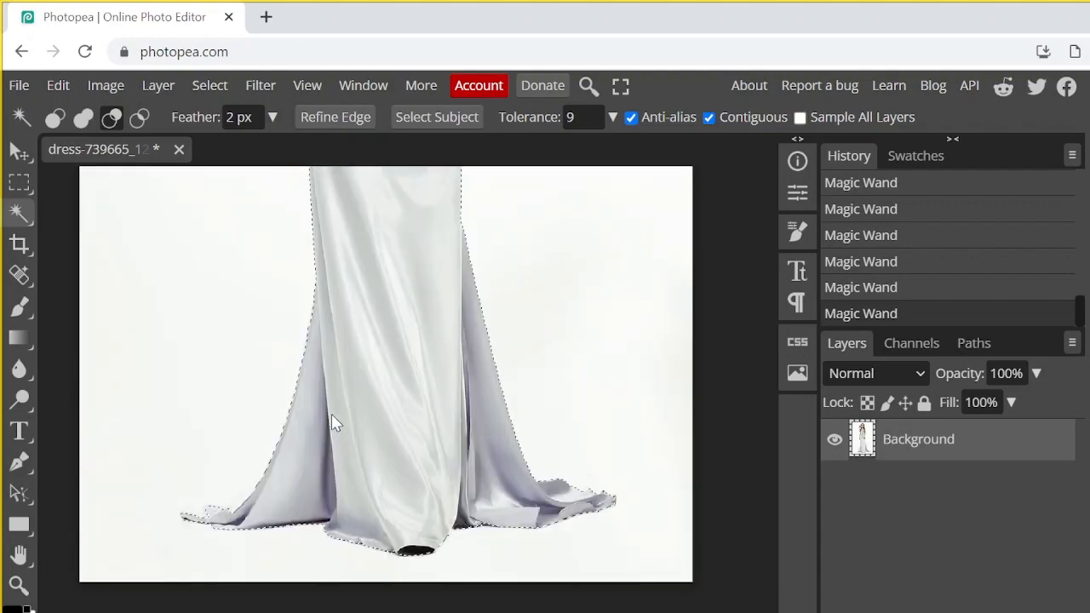
{"action": "scroll", "coordinate": [331, 414], "scroll_direction": "up", "scroll_amount": 2}
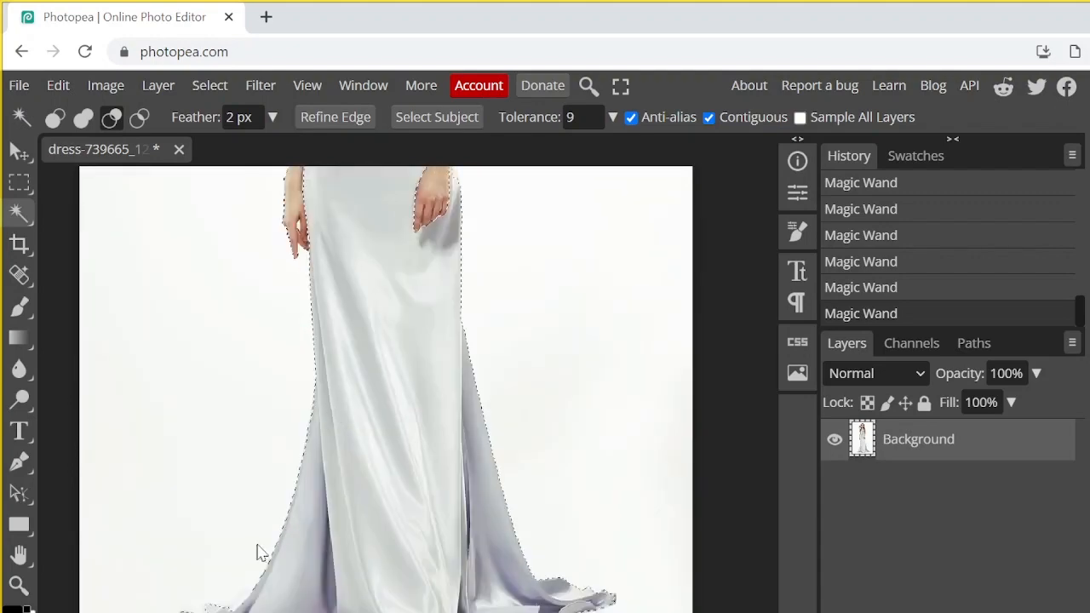
{"action": "left_click", "coordinate": [83, 117]}
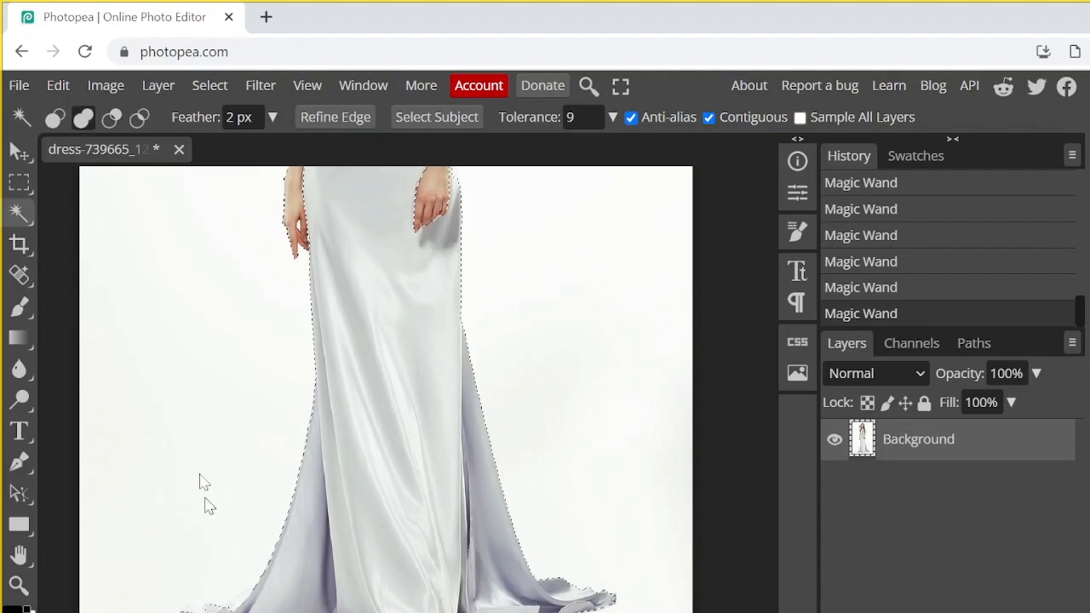
{"action": "scroll", "coordinate": [298, 417], "scroll_direction": "up", "scroll_amount": 6}
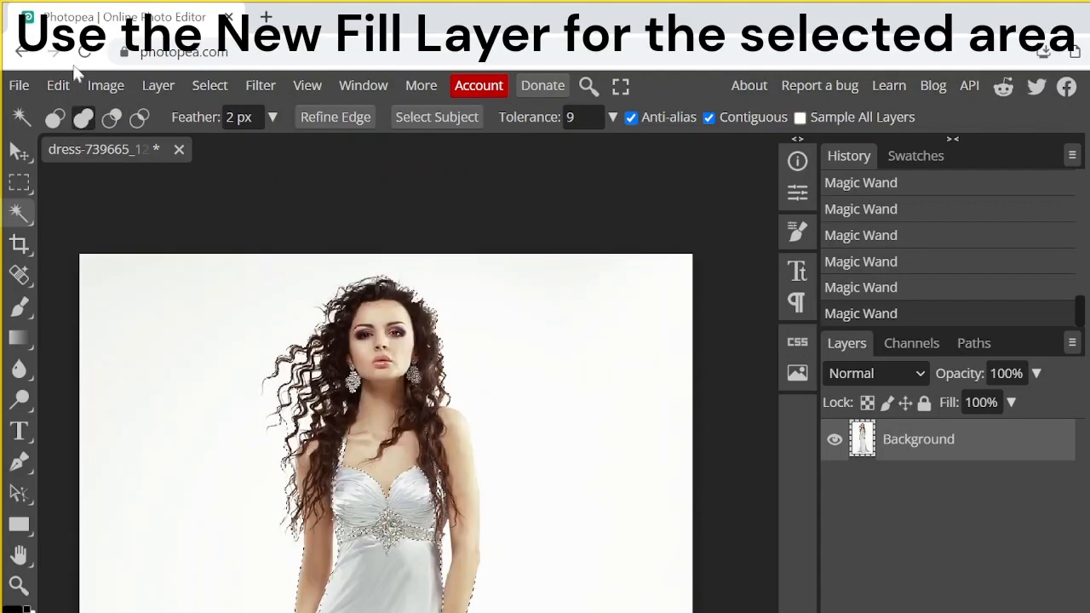
Add a muted red Color Fill layer over the selected dress area.
{"action": "left_click", "coordinate": [156, 85]}
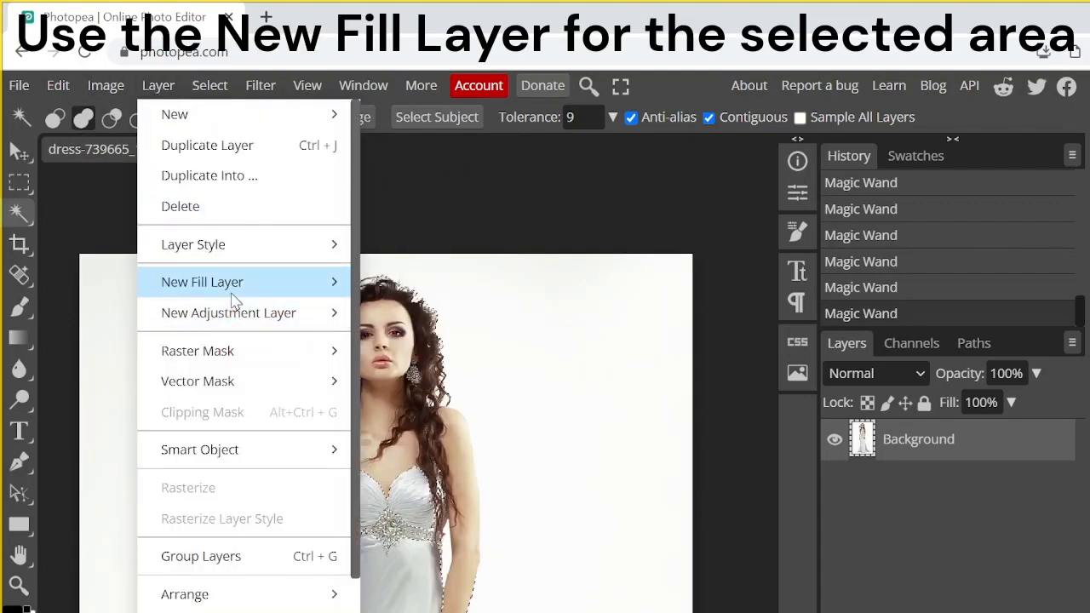
{"action": "mouse_move", "coordinate": [235, 300]}
{"action": "left_click", "coordinate": [400, 289]}
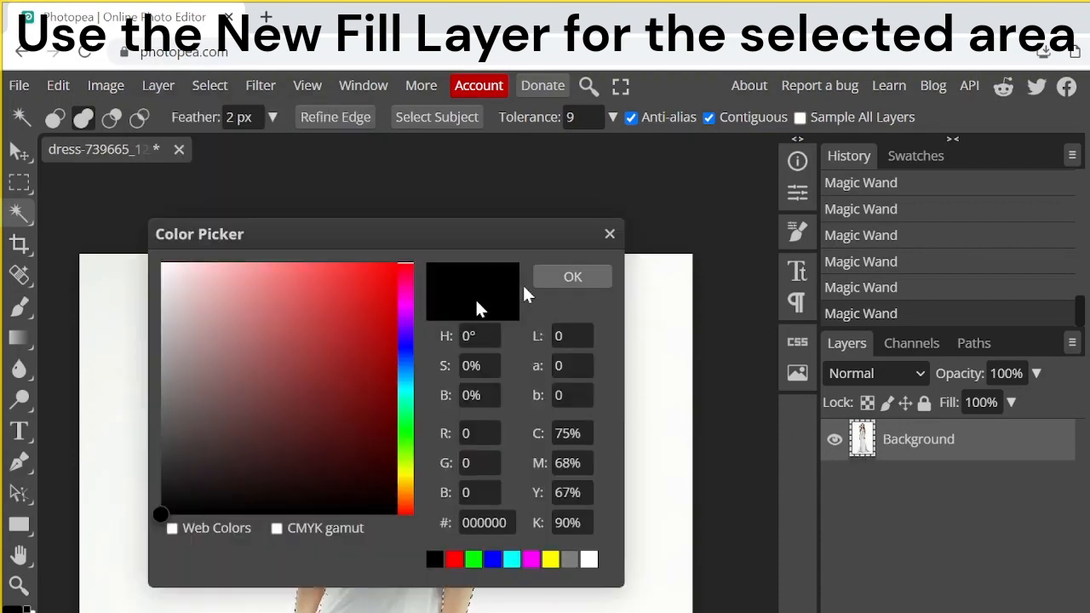
{"action": "left_click", "coordinate": [272, 377]}
{"action": "left_click", "coordinate": [596, 273]}
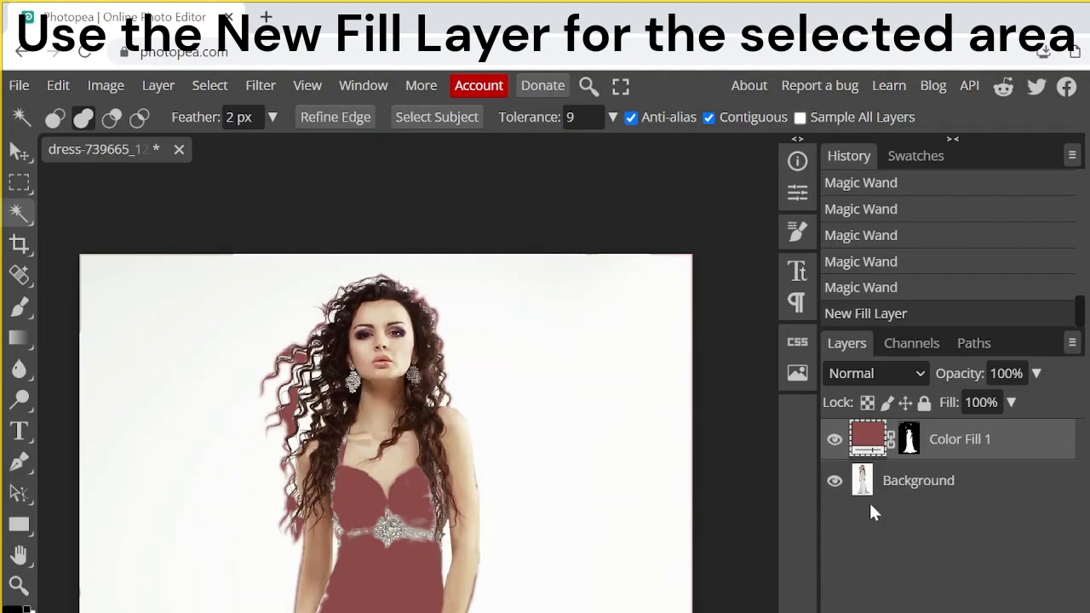
Hide the Background layer to inspect where the red fill covers stray areas, and show it again.
{"action": "left_click", "coordinate": [835, 481]}
{"action": "scroll", "coordinate": [597, 426], "scroll_direction": "down", "scroll_amount": 2}
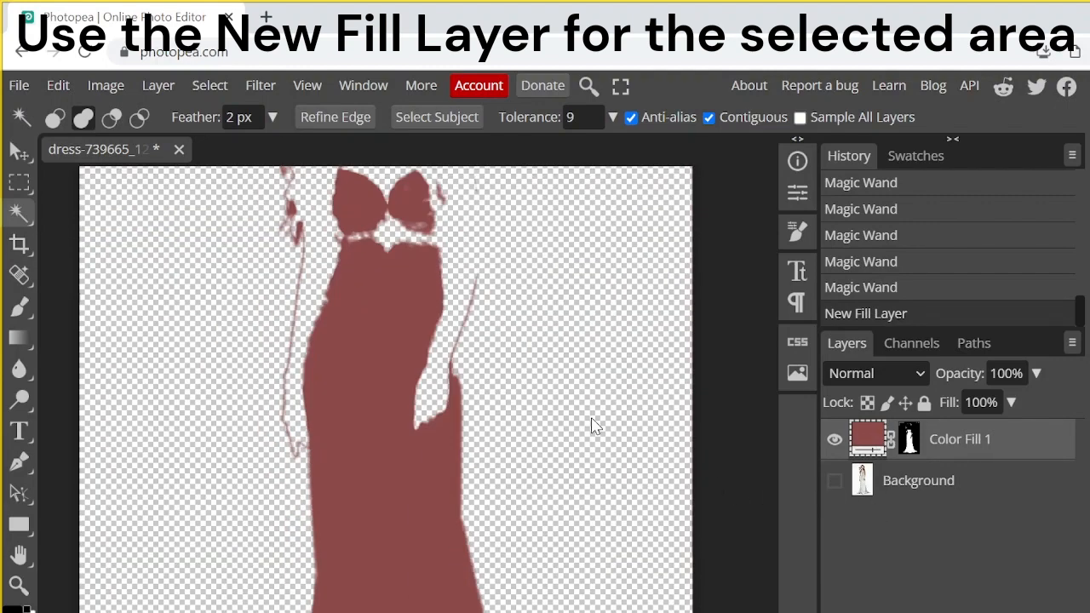
{"action": "scroll", "coordinate": [594, 427], "scroll_direction": "up", "scroll_amount": 4}
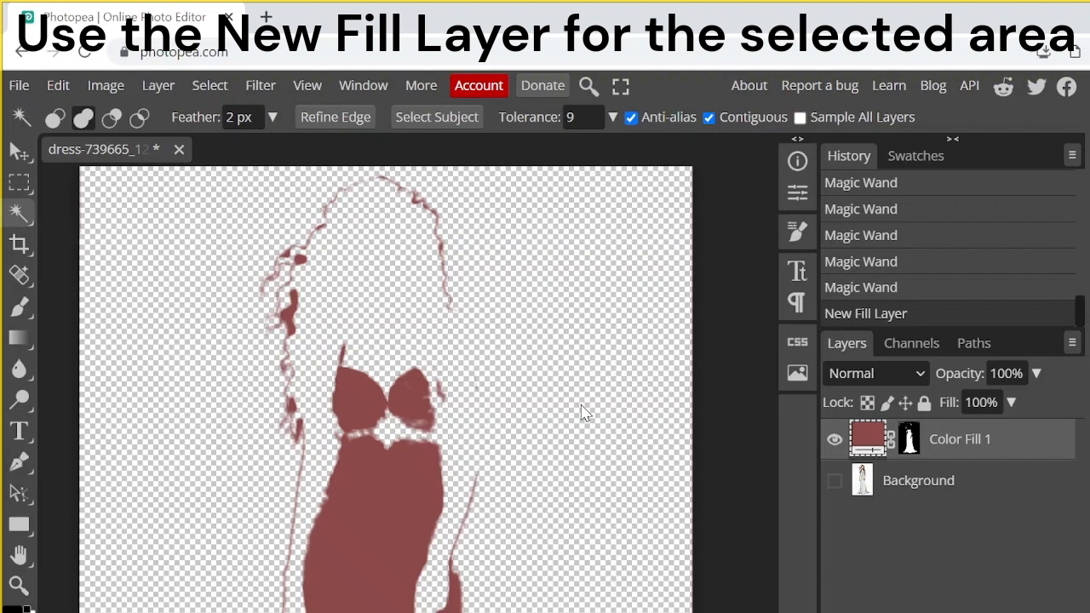
{"action": "scroll", "coordinate": [584, 412], "scroll_direction": "down", "scroll_amount": 2}
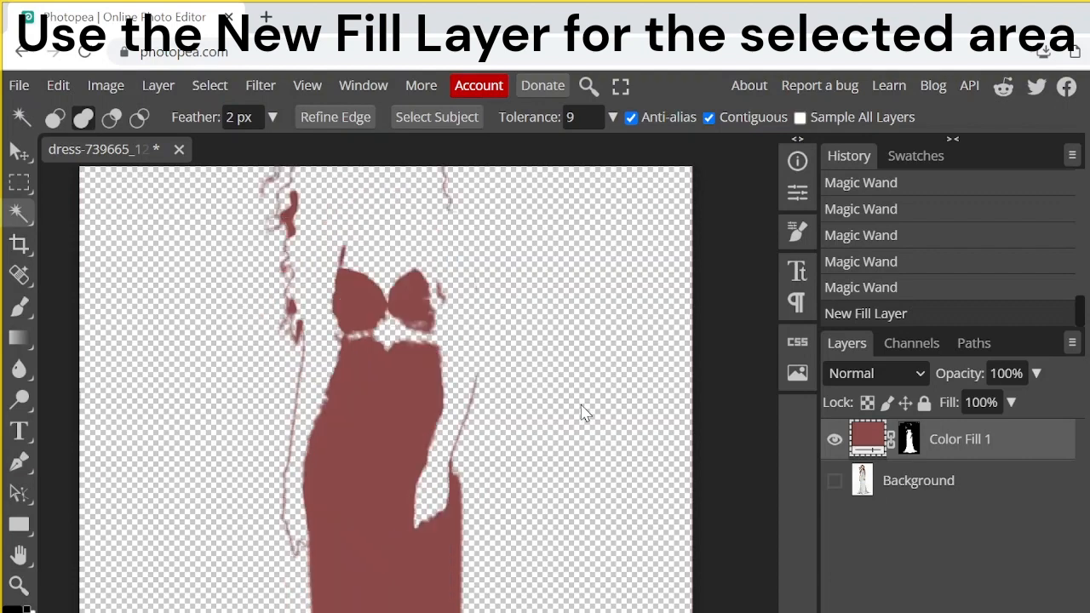
{"action": "left_click", "coordinate": [835, 480]}
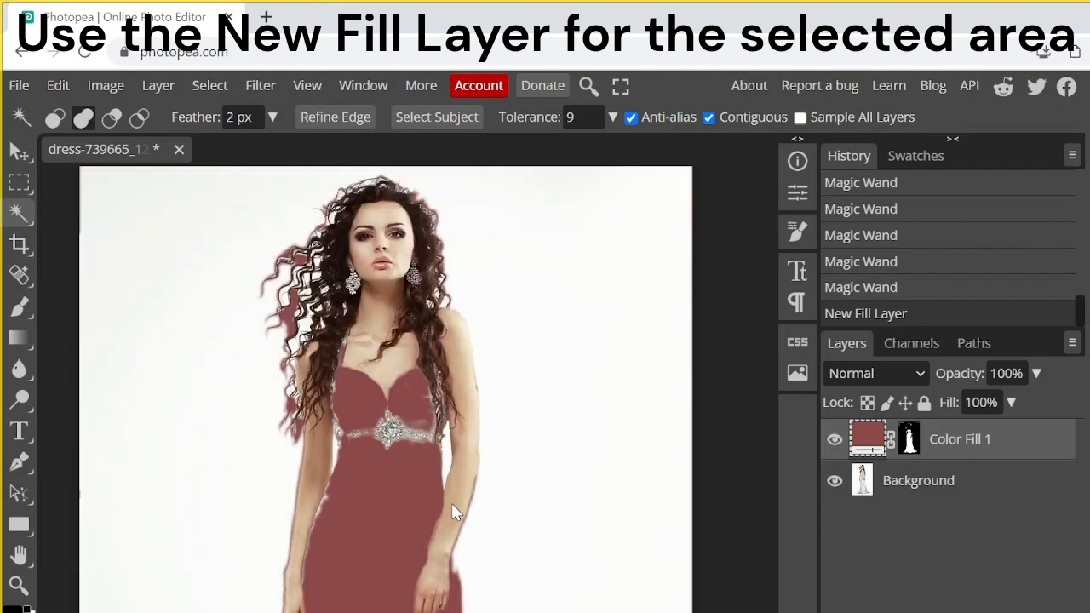
Undo the red fill layer and subtract the backdrop fringe around the curls and arms from the selection with the Magic Wand.
{"action": "left_click", "coordinate": [911, 292]}
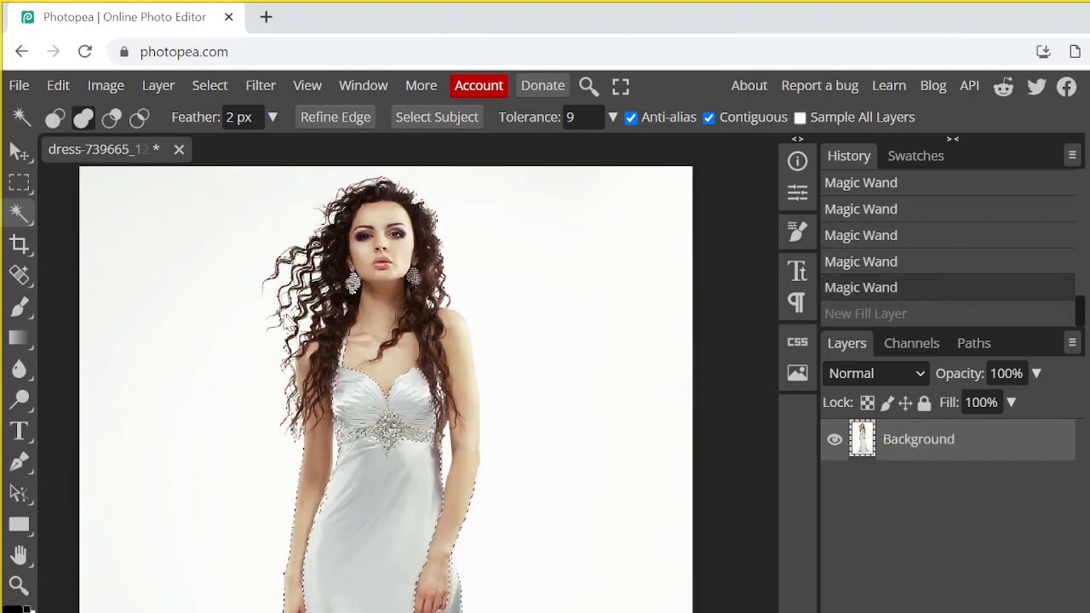
{"action": "left_click", "coordinate": [111, 116]}
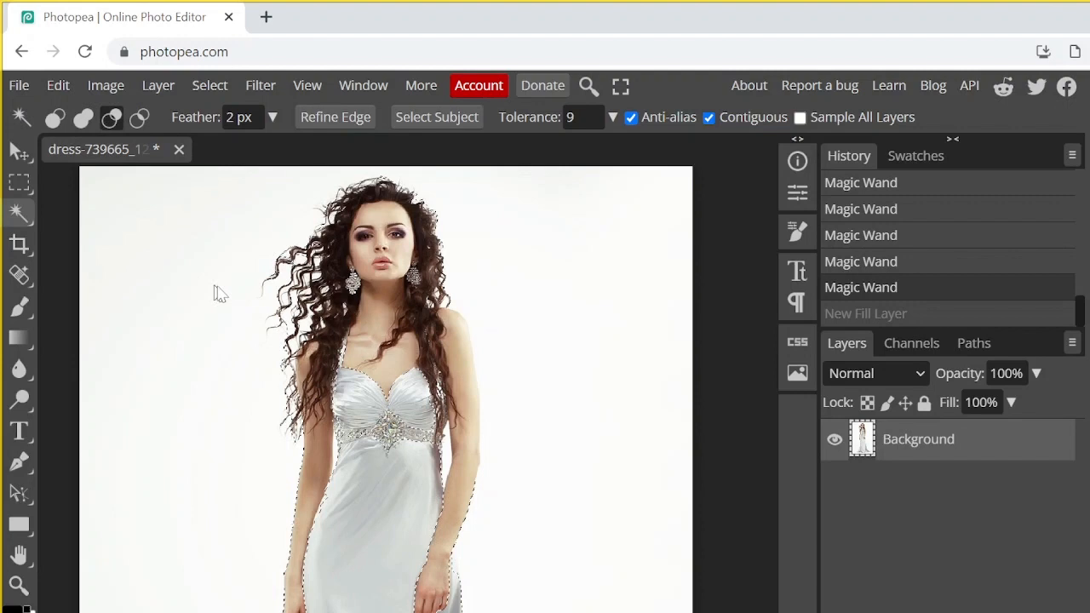
{"action": "left_click", "coordinate": [288, 362]}
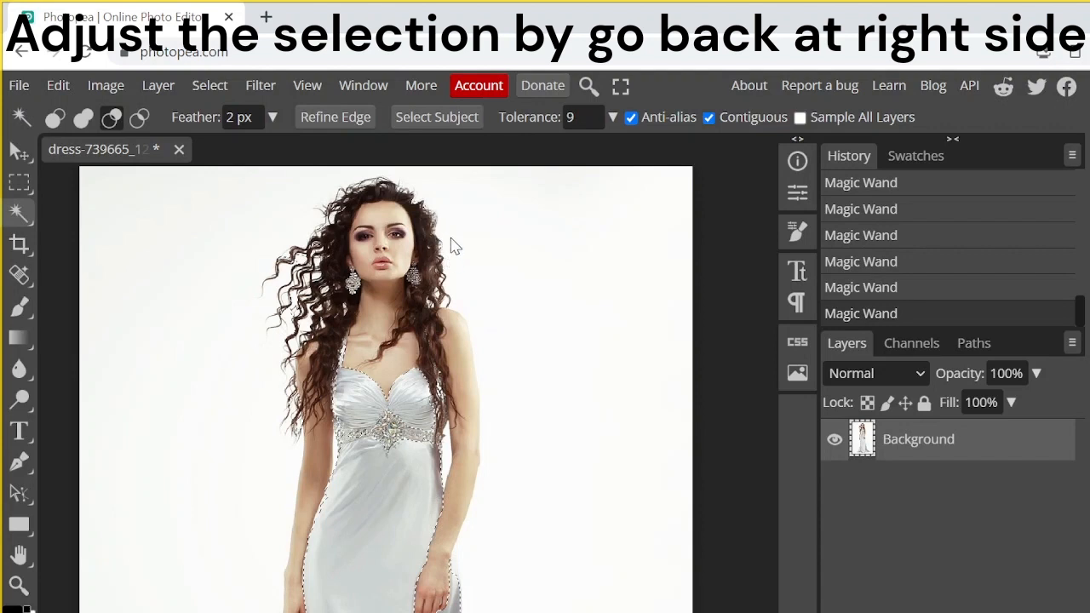
{"action": "scroll", "coordinate": [454, 245], "scroll_direction": "up", "scroll_amount": 8}
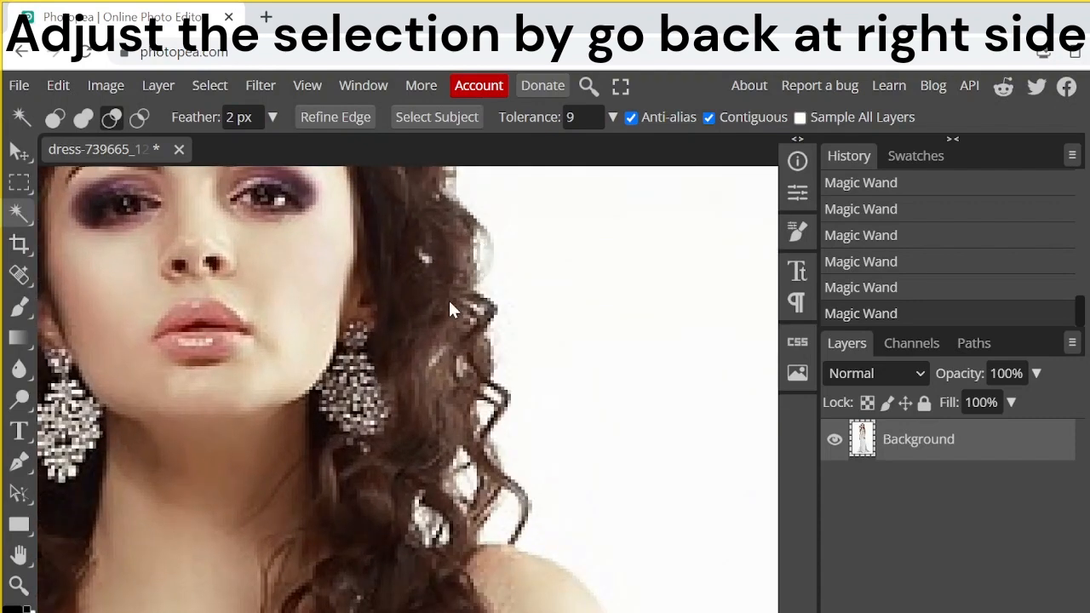
{"action": "scroll", "coordinate": [451, 311], "scroll_direction": "down", "scroll_amount": 5}
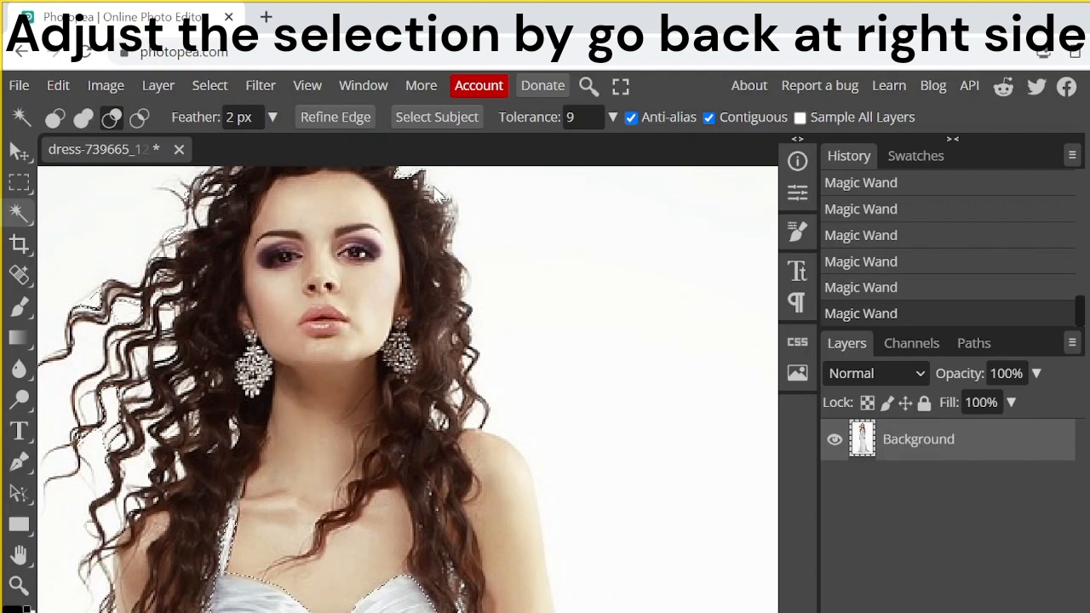
{"action": "scroll", "coordinate": [411, 188], "scroll_direction": "up", "scroll_amount": 1}
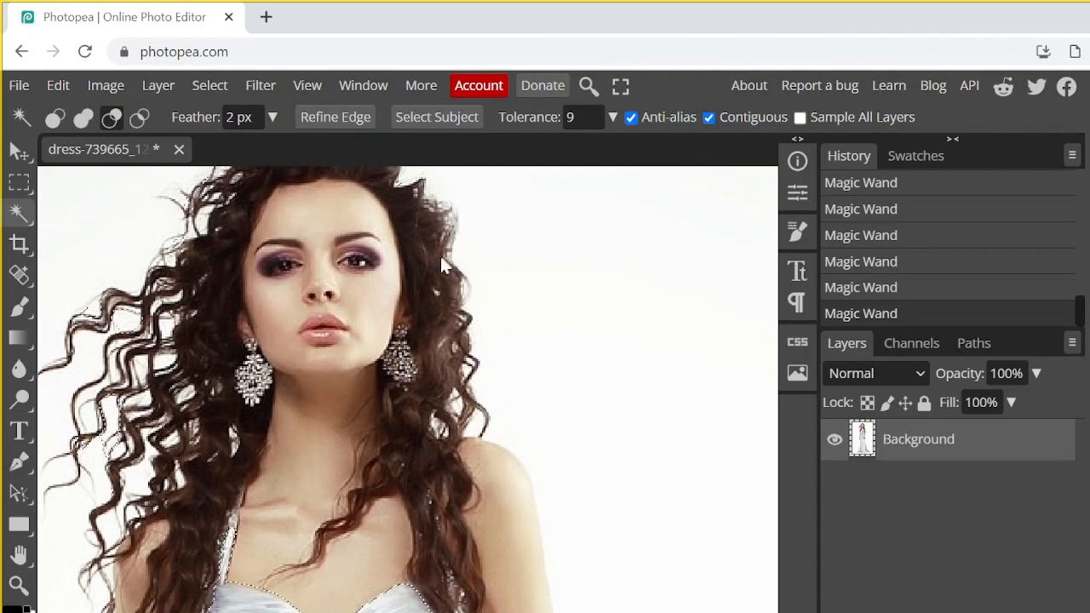
{"action": "scroll", "coordinate": [291, 317], "scroll_direction": "down", "scroll_amount": 2}
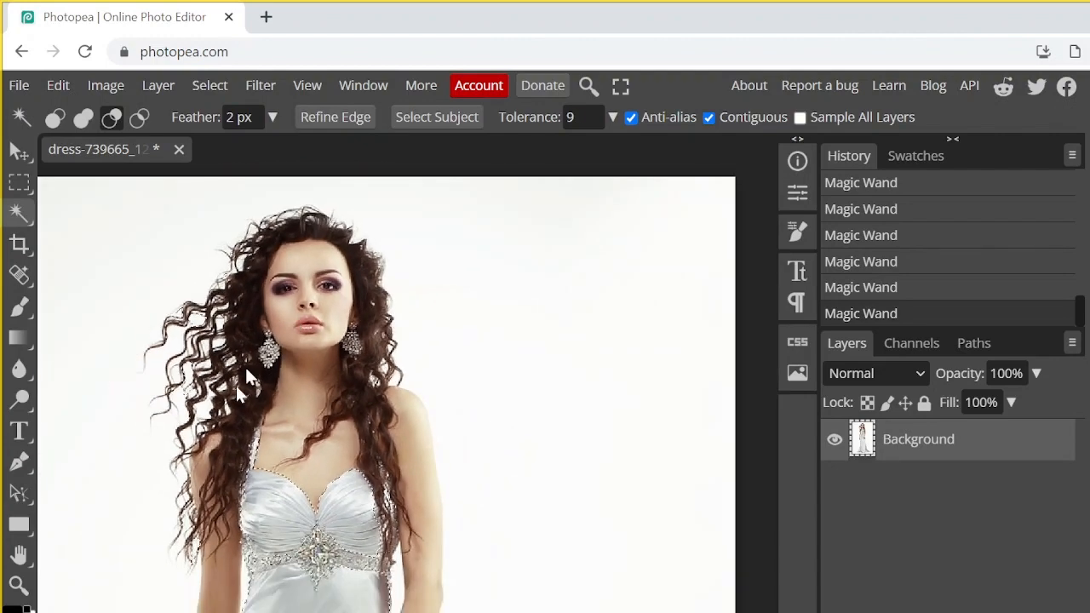
{"action": "scroll", "coordinate": [188, 575], "scroll_direction": "up", "scroll_amount": 2}
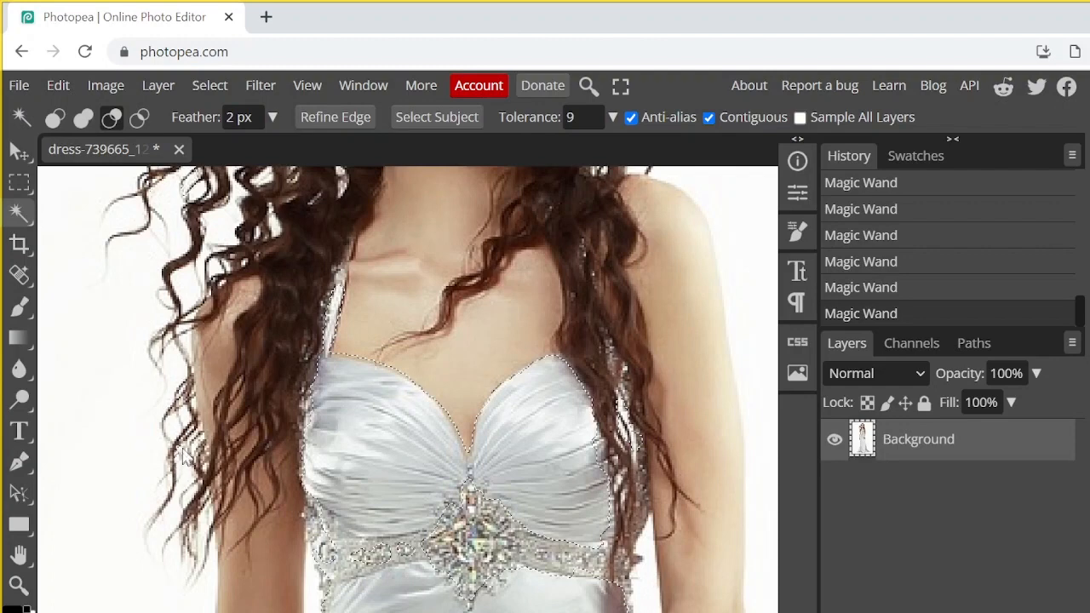
{"action": "scroll", "coordinate": [182, 460], "scroll_direction": "down", "scroll_amount": 3}
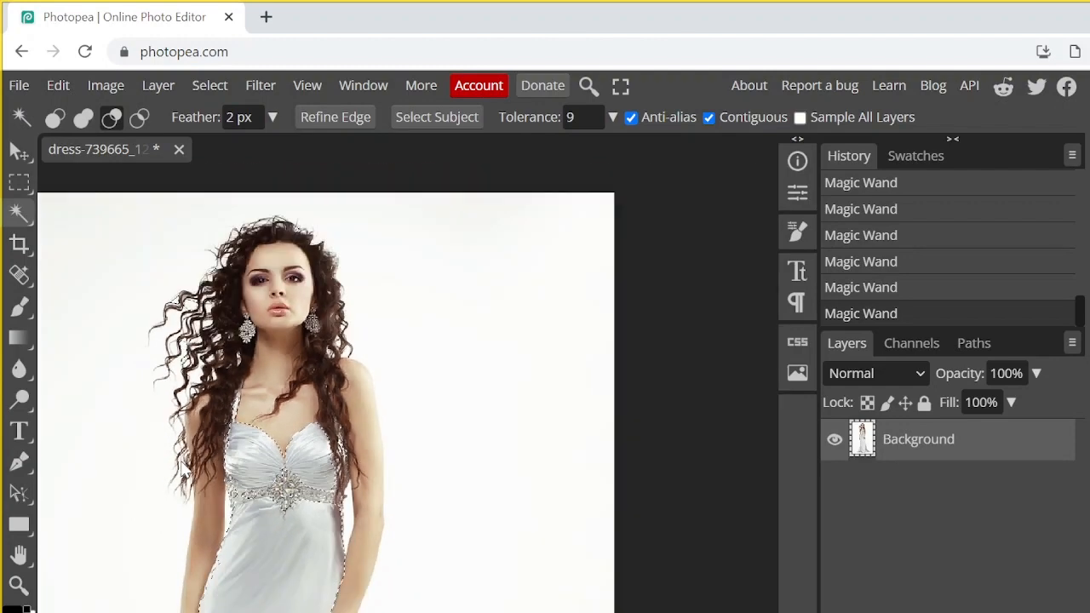
Add a near-black Color Fill layer over the selected dress and inspect its edges from bodice to hem.
{"action": "left_click", "coordinate": [157, 85]}
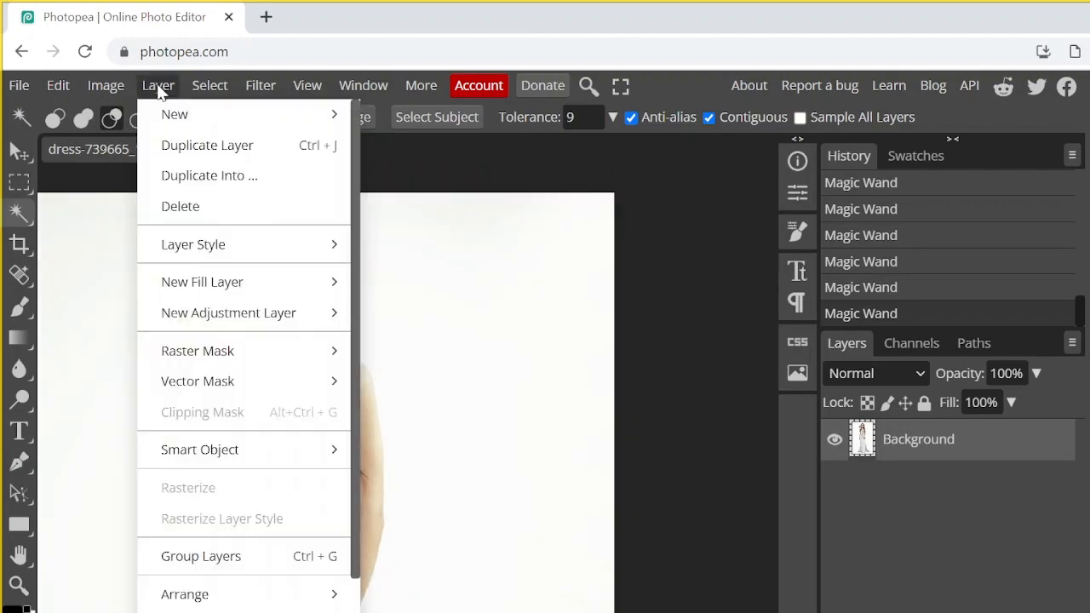
{"action": "mouse_move", "coordinate": [229, 279]}
{"action": "left_click", "coordinate": [393, 282]}
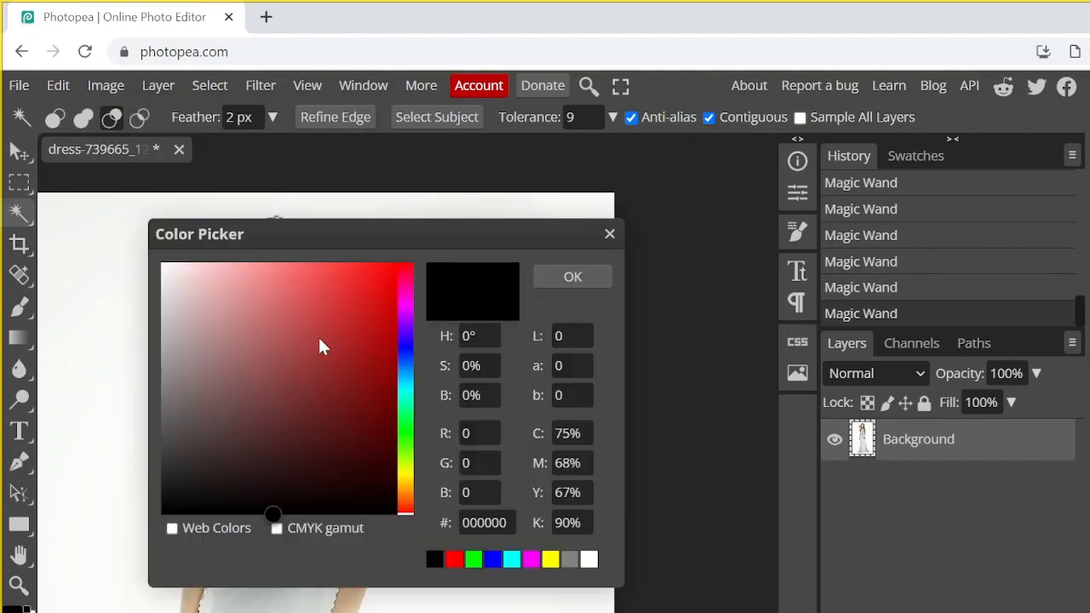
{"action": "left_click", "coordinate": [213, 482]}
{"action": "left_click", "coordinate": [571, 278]}
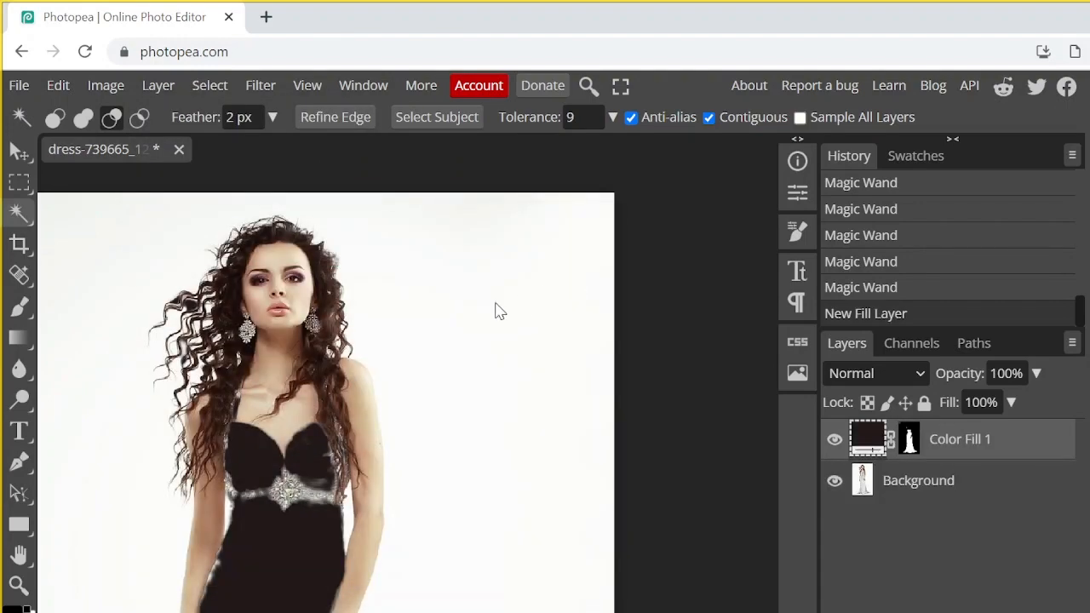
{"action": "scroll", "coordinate": [441, 344], "scroll_direction": "down", "scroll_amount": 5}
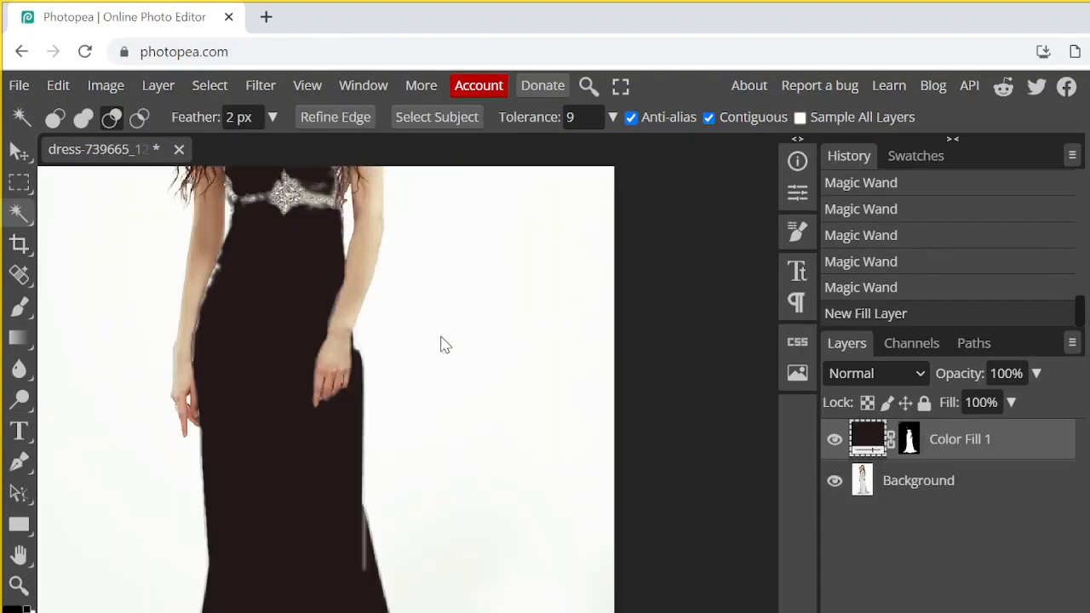
{"action": "scroll", "coordinate": [441, 344], "scroll_direction": "down", "scroll_amount": 5}
{"action": "scroll", "coordinate": [433, 344], "scroll_direction": "up", "scroll_amount": 10}
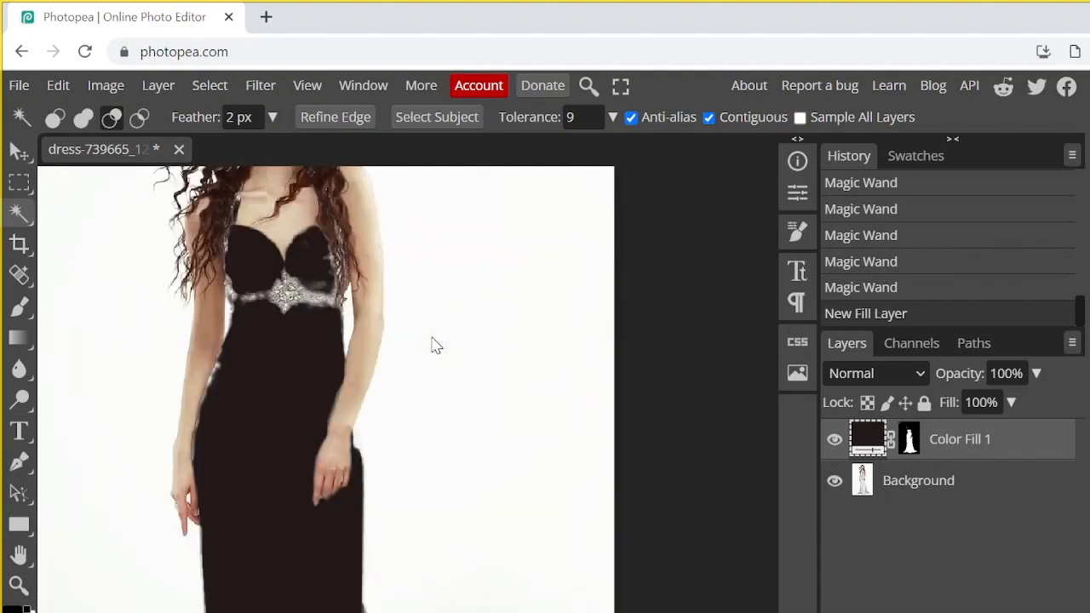
{"action": "scroll", "coordinate": [275, 388], "scroll_direction": "up", "scroll_amount": 2}
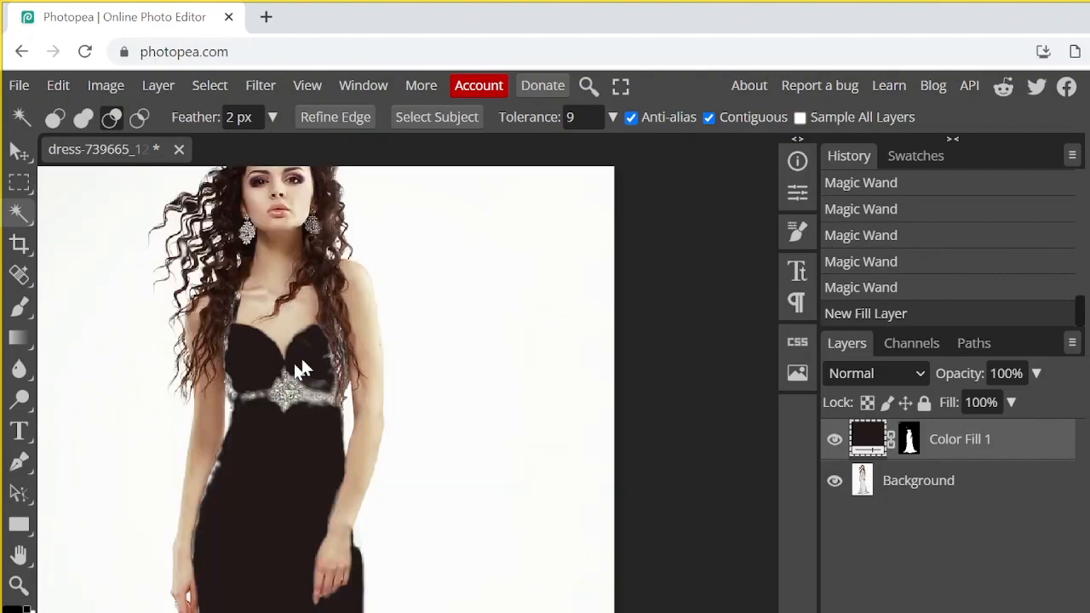
Undo the near-black fill layer and add the missed patch at the skirt's left-hand hip edge to the selection.
{"action": "left_click", "coordinate": [918, 290]}
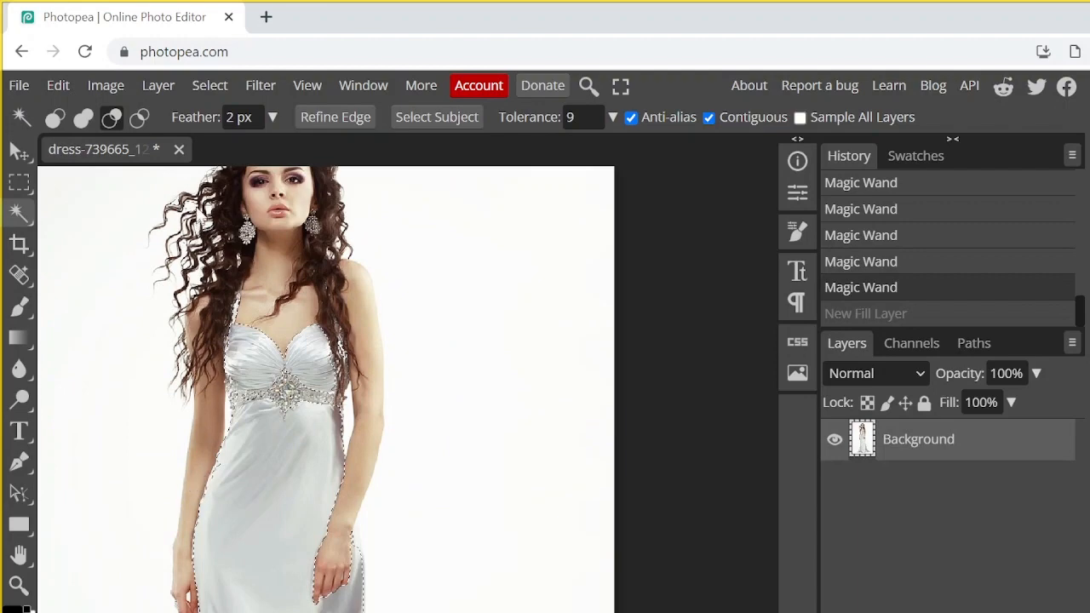
{"action": "left_click", "coordinate": [54, 119]}
{"action": "left_click", "coordinate": [82, 119]}
{"action": "scroll", "coordinate": [226, 486], "scroll_direction": "up", "scroll_amount": 4}
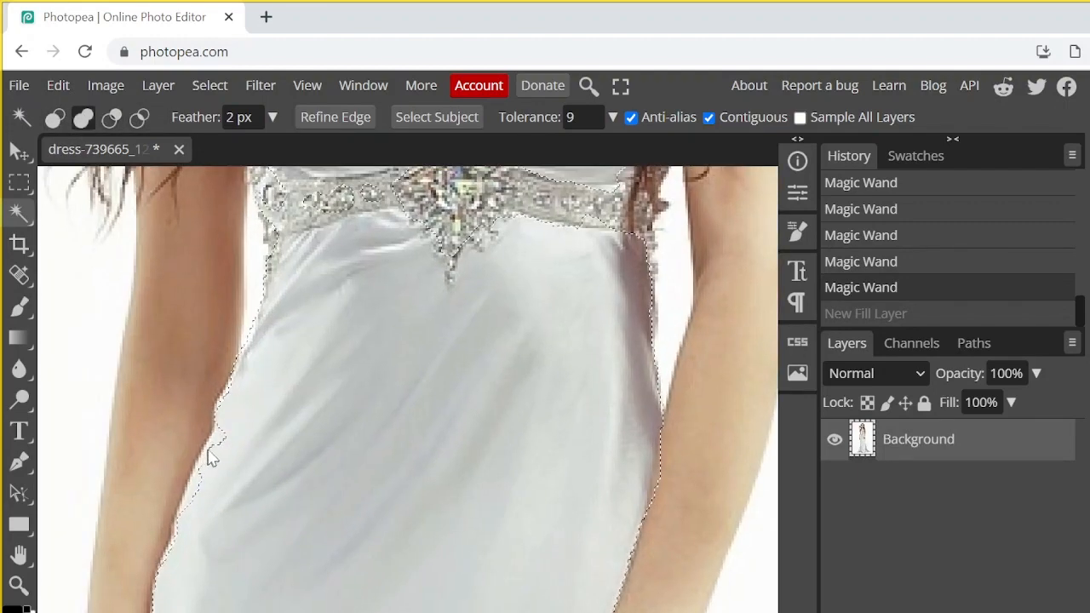
{"action": "left_click", "coordinate": [215, 451]}
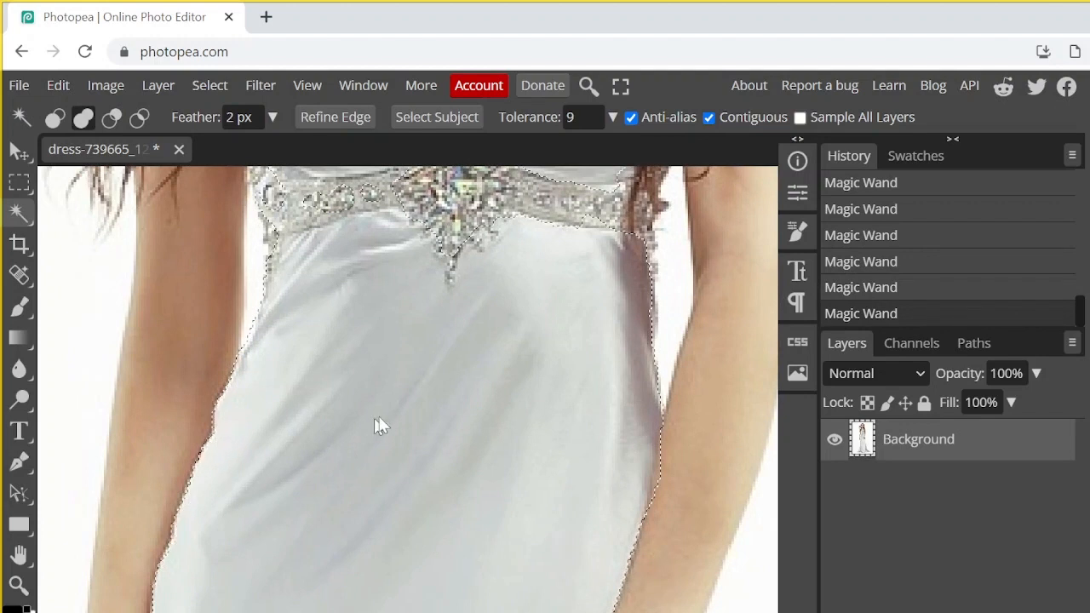
Trim the selection along the right-hand forearm's inner edge and add the pale strip of skirt beside that hand.
{"action": "scroll", "coordinate": [387, 421], "scroll_direction": "down", "scroll_amount": 3}
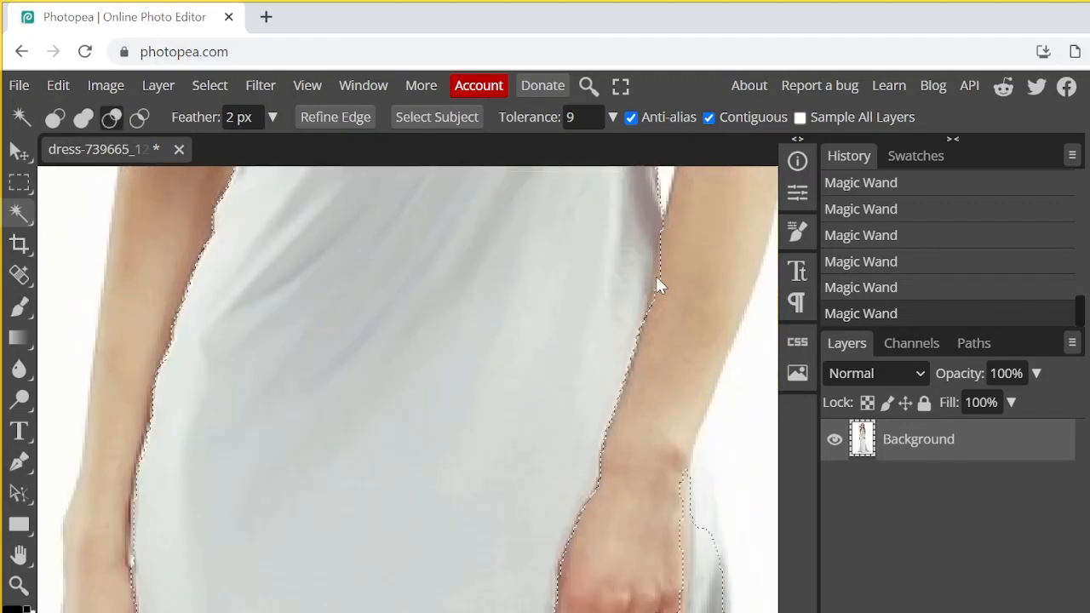
{"action": "left_click", "coordinate": [83, 116]}
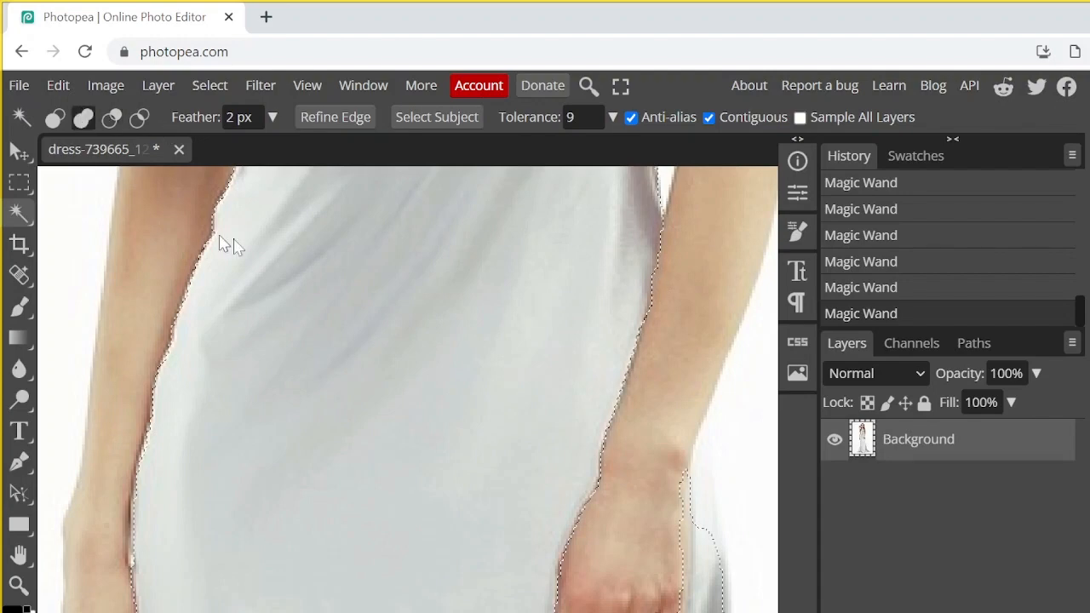
{"action": "scroll", "coordinate": [588, 308], "scroll_direction": "down", "scroll_amount": 3}
{"action": "scroll", "coordinate": [614, 323], "scroll_direction": "down", "scroll_amount": 3}
{"action": "scroll", "coordinate": [664, 333], "scroll_direction": "up", "scroll_amount": 3}
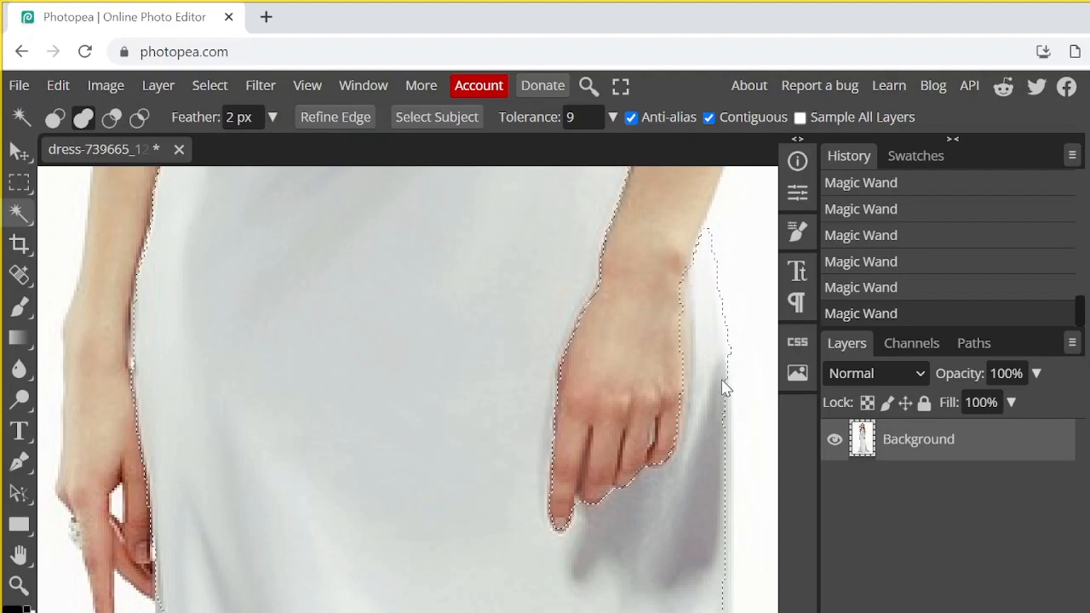
Examine the selection outline along the skirt, train and hem, and up to the bodice for missed areas.
{"action": "scroll", "coordinate": [647, 431], "scroll_direction": "up", "scroll_amount": 5}
{"action": "scroll", "coordinate": [648, 431], "scroll_direction": "up", "scroll_amount": 5}
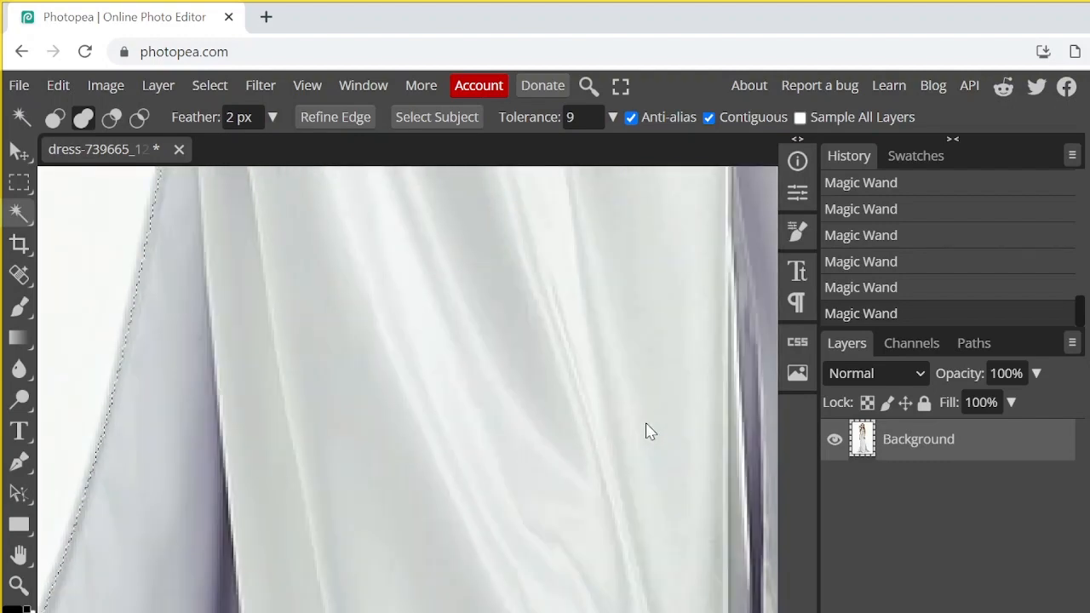
{"action": "scroll", "coordinate": [511, 408], "scroll_direction": "down", "scroll_amount": 4}
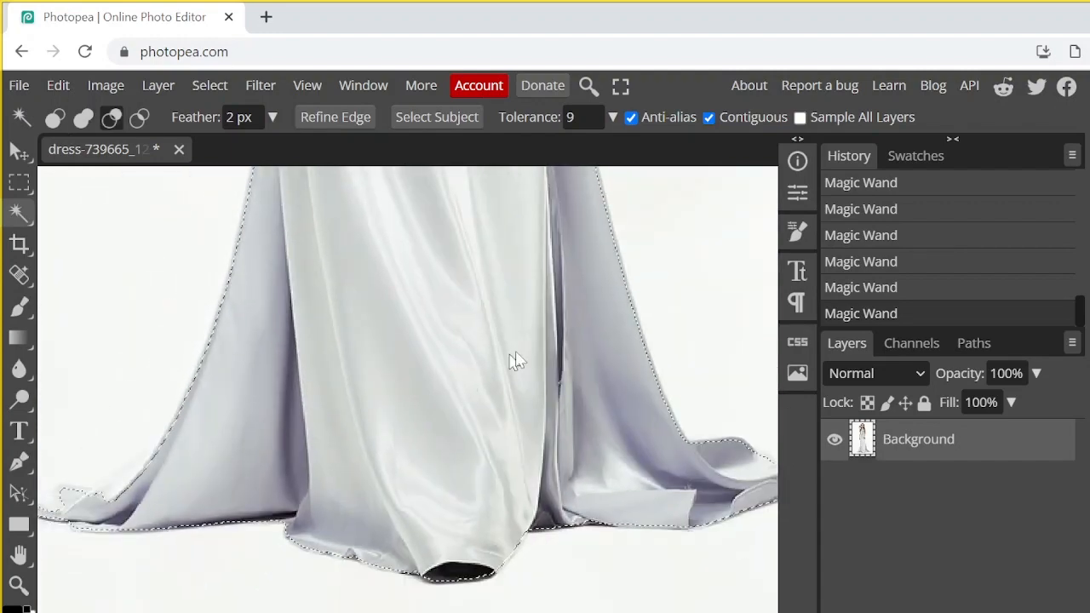
{"action": "scroll", "coordinate": [596, 298], "scroll_direction": "up", "scroll_amount": 4}
{"action": "scroll", "coordinate": [580, 461], "scroll_direction": "down", "scroll_amount": 2}
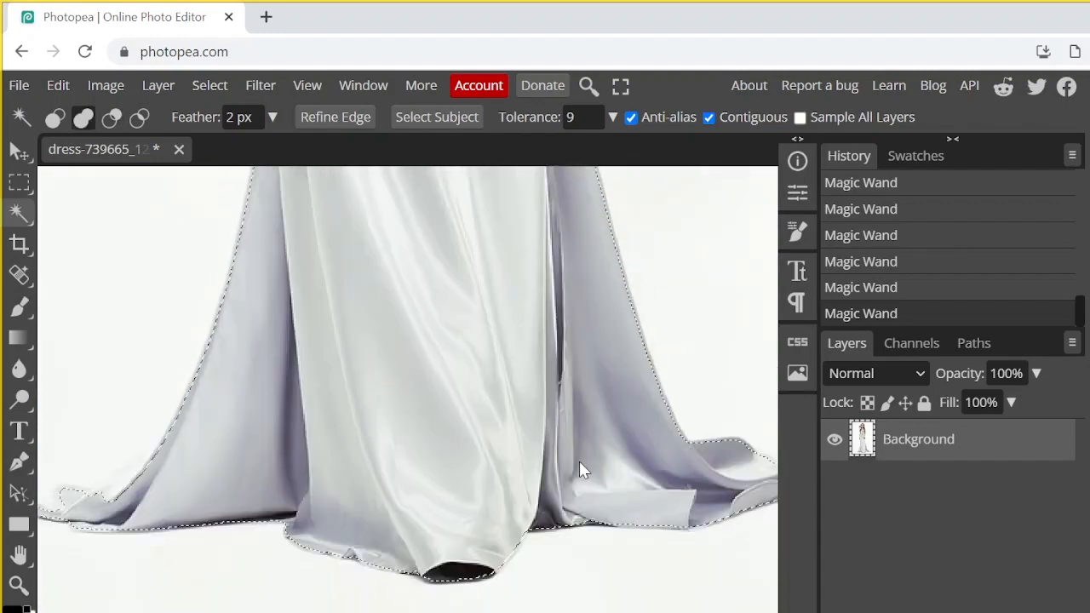
{"action": "scroll", "coordinate": [488, 439], "scroll_direction": "down", "scroll_amount": 3}
{"action": "scroll", "coordinate": [490, 445], "scroll_direction": "down", "scroll_amount": 1}
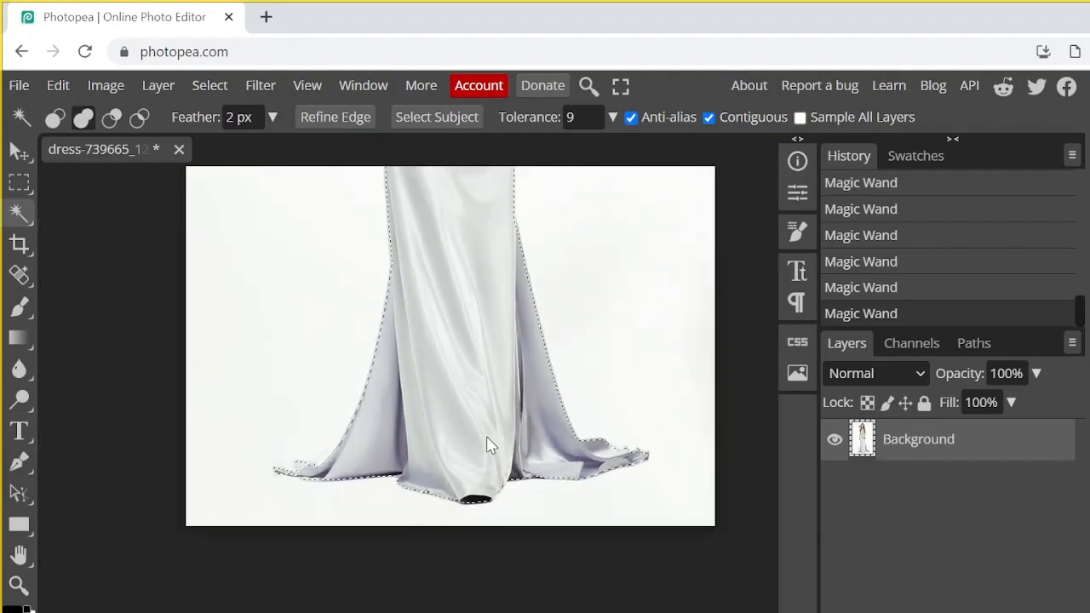
{"action": "scroll", "coordinate": [486, 436], "scroll_direction": "up", "scroll_amount": 5}
{"action": "scroll", "coordinate": [486, 436], "scroll_direction": "down", "scroll_amount": 1}
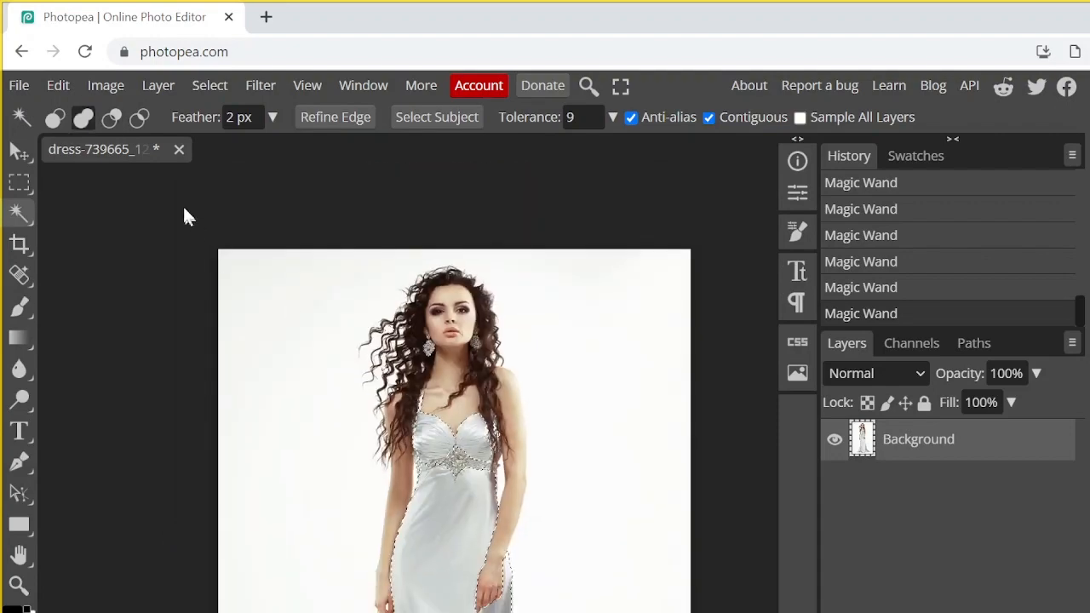
Add a black (000000) Color Fill layer over the selected dress and check it with the Background hidden and shown.
{"action": "left_click", "coordinate": [158, 86]}
{"action": "mouse_move", "coordinate": [225, 282]}
{"action": "left_click", "coordinate": [385, 282]}
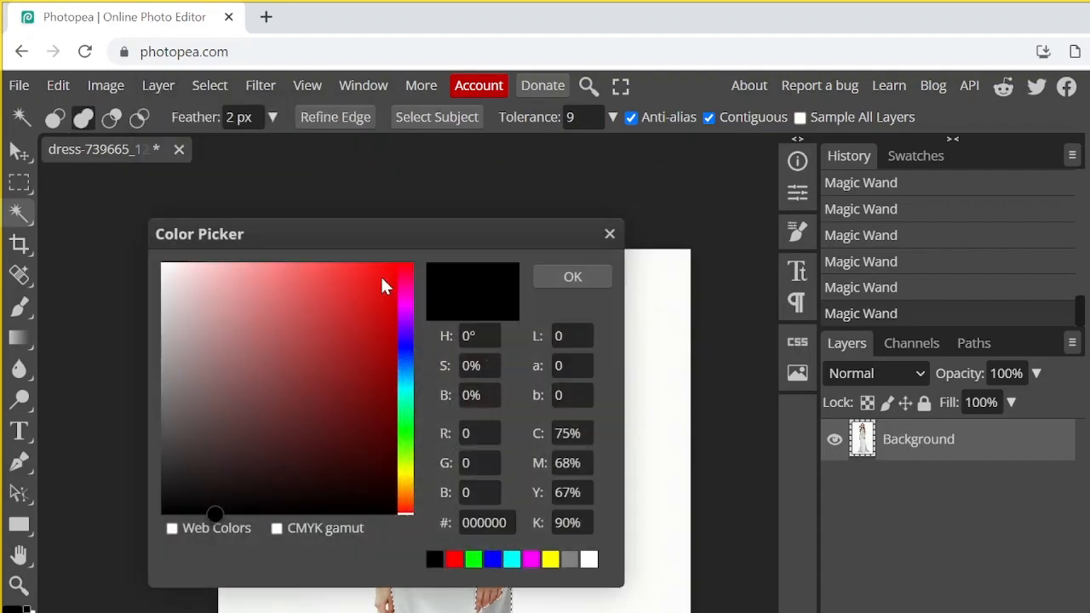
{"action": "left_click", "coordinate": [569, 281]}
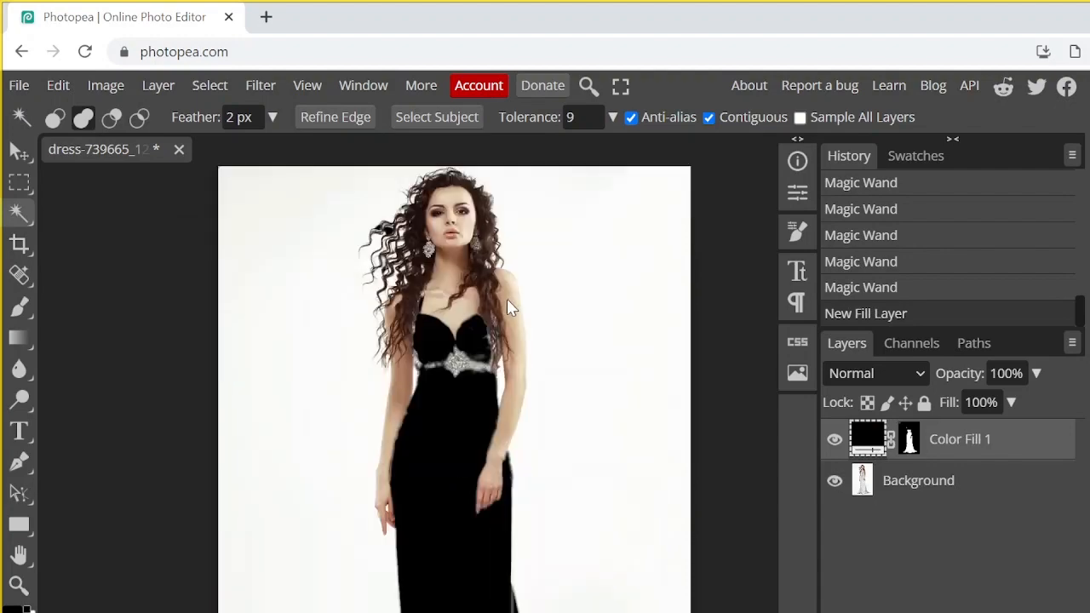
{"action": "scroll", "coordinate": [507, 301], "scroll_direction": "down", "scroll_amount": 3}
{"action": "scroll", "coordinate": [500, 358], "scroll_direction": "up", "scroll_amount": 3}
{"action": "left_click", "coordinate": [834, 482]}
{"action": "left_click", "coordinate": [835, 482]}
Set the dress fill layer's blend mode to Overlay and recolor it to brown 91532f.
{"action": "left_click", "coordinate": [901, 375]}
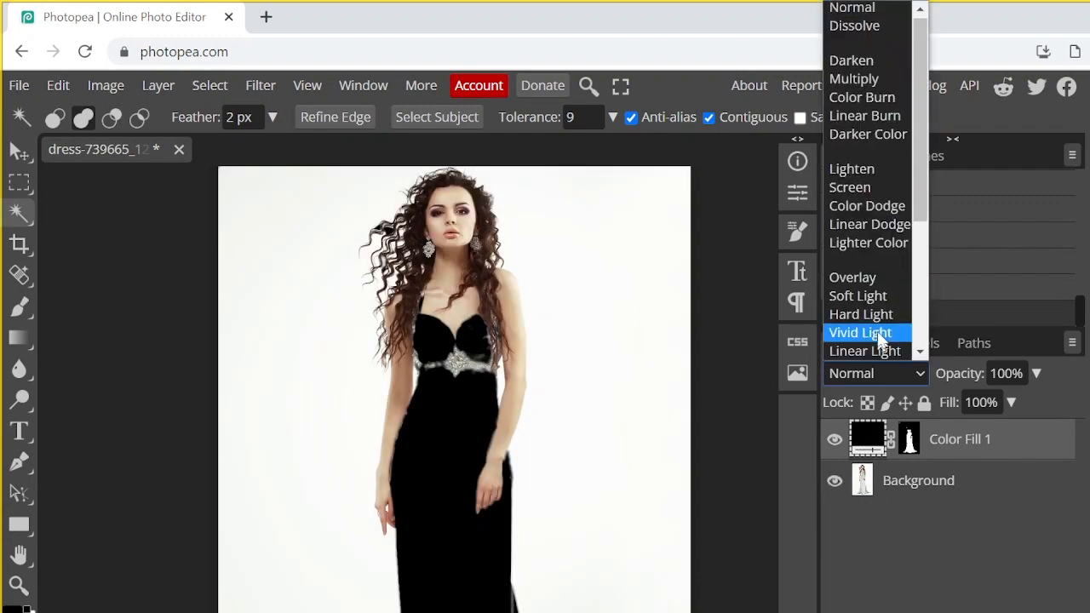
{"action": "left_click", "coordinate": [877, 277]}
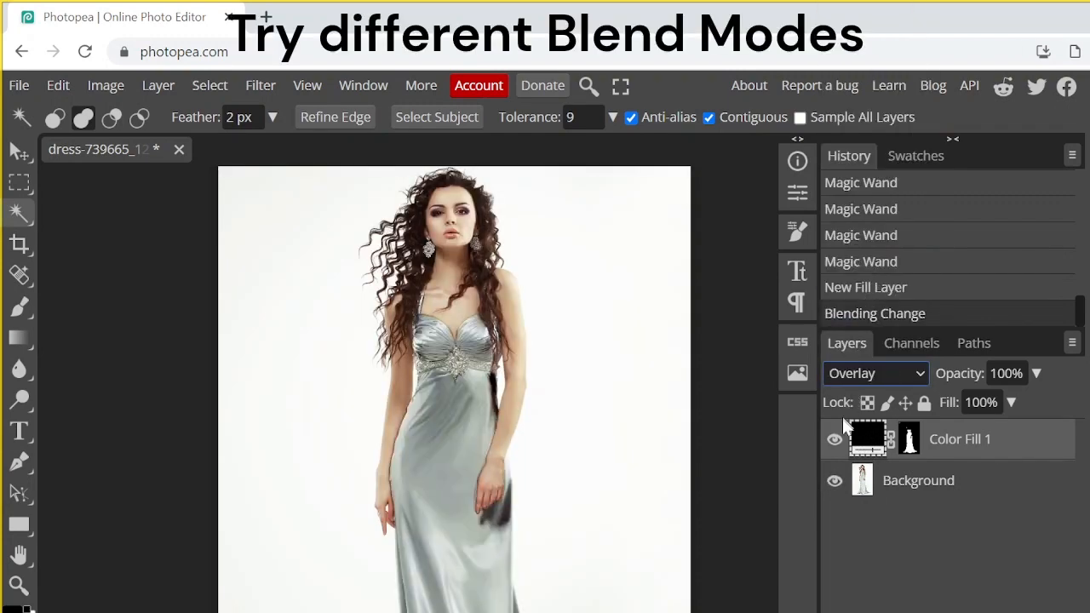
{"action": "double_click", "coordinate": [867, 441]}
{"action": "left_click_drag", "start_coordinate": [474, 235], "coordinate": [954, 222]}
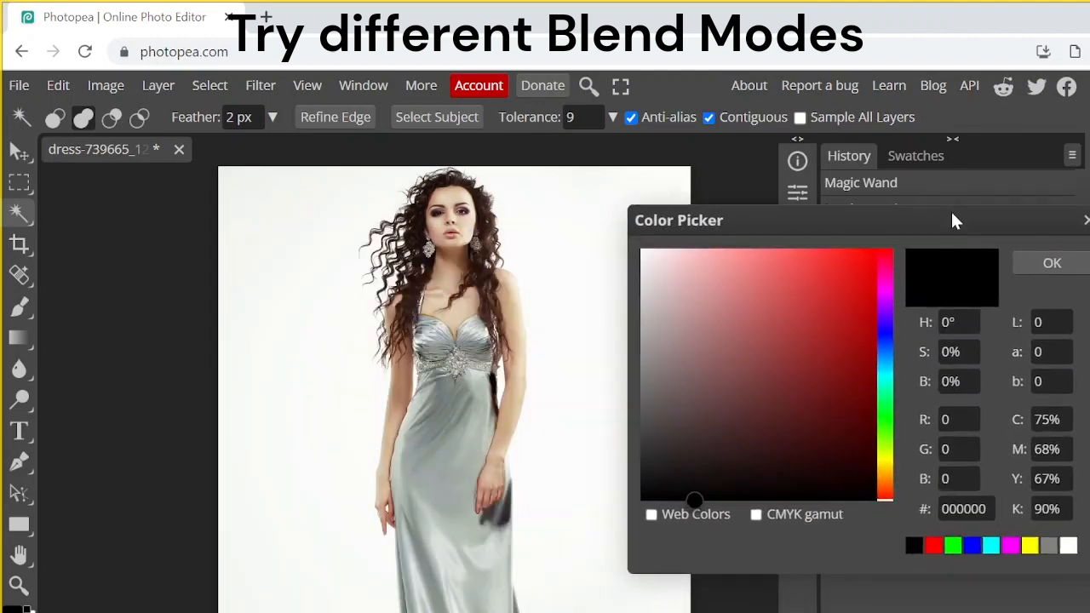
{"action": "left_click", "coordinate": [799, 298]}
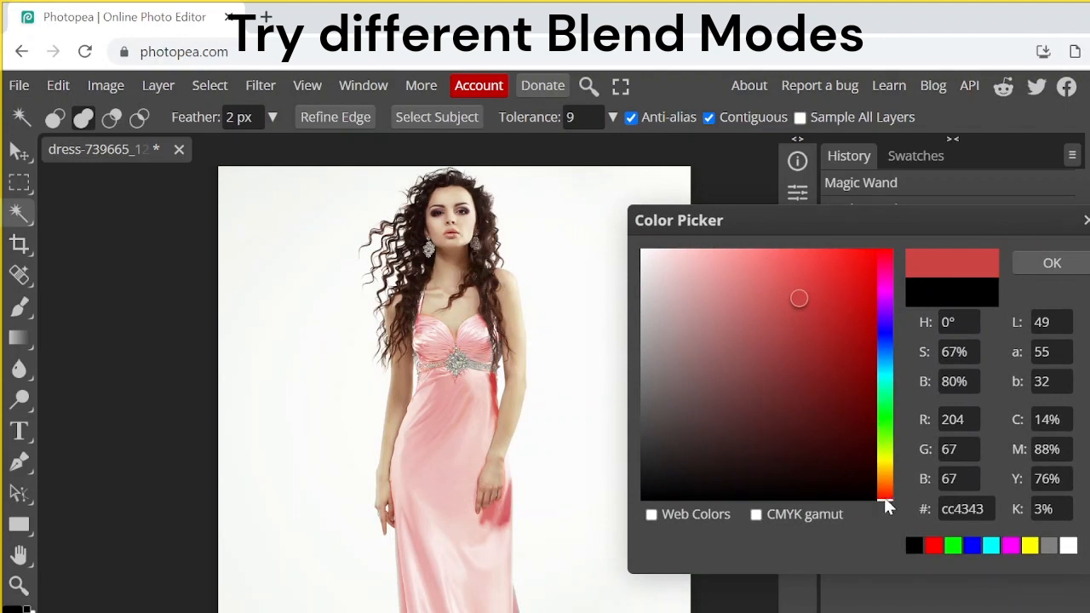
{"action": "mouse_move", "coordinate": [886, 507]}
{"action": "left_mouse_down"}
{"action": "mouse_move", "coordinate": [888, 259]}
{"action": "mouse_move", "coordinate": [890, 494]}
{"action": "left_mouse_up"}
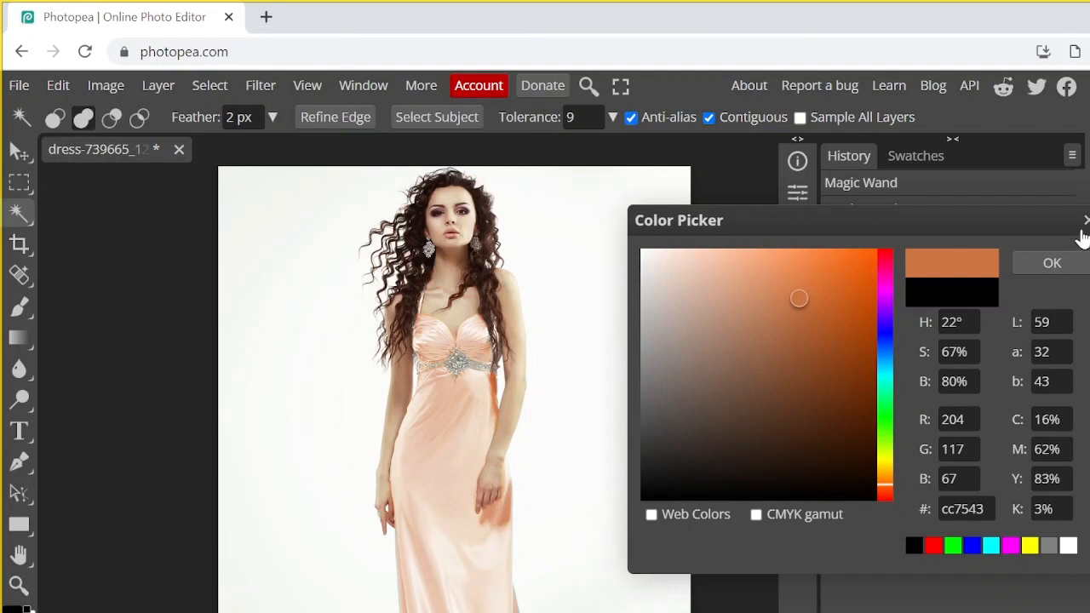
{"action": "left_click_drag", "start_coordinate": [756, 326], "coordinate": [800, 357]}
{"action": "left_click", "coordinate": [1056, 265]}
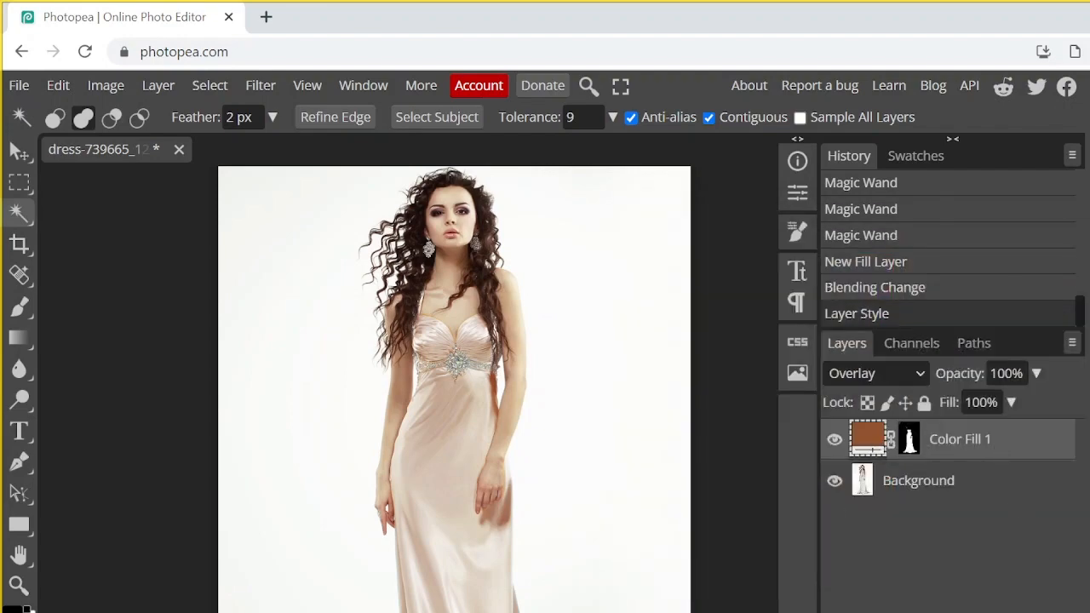
Duplicate the brown Color Fill layer, keeping the copy in Overlay mode.
{"action": "right_click", "coordinate": [977, 447]}
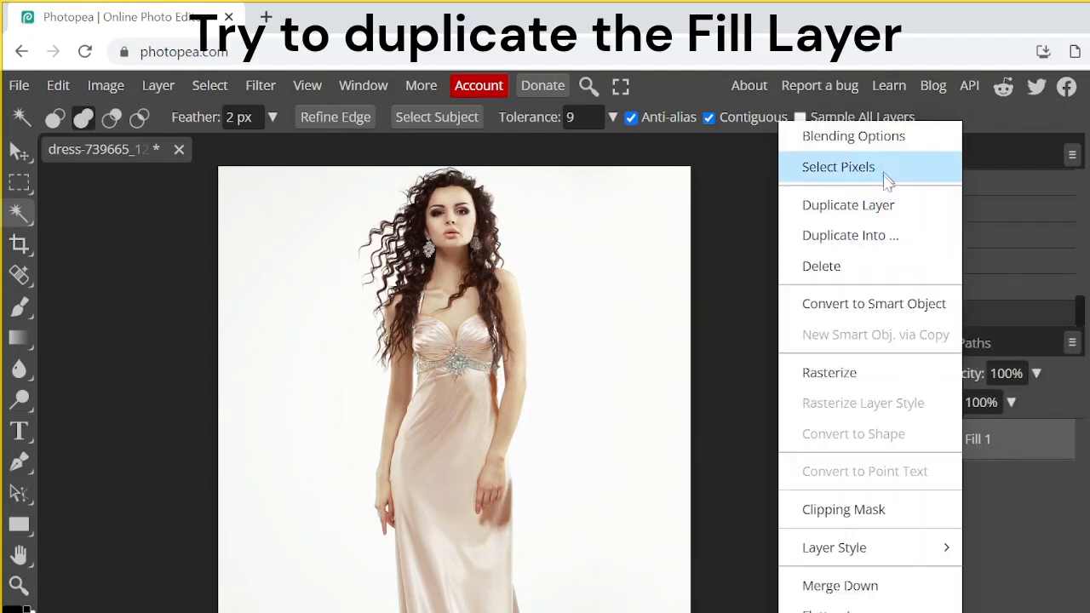
{"action": "left_click", "coordinate": [877, 205]}
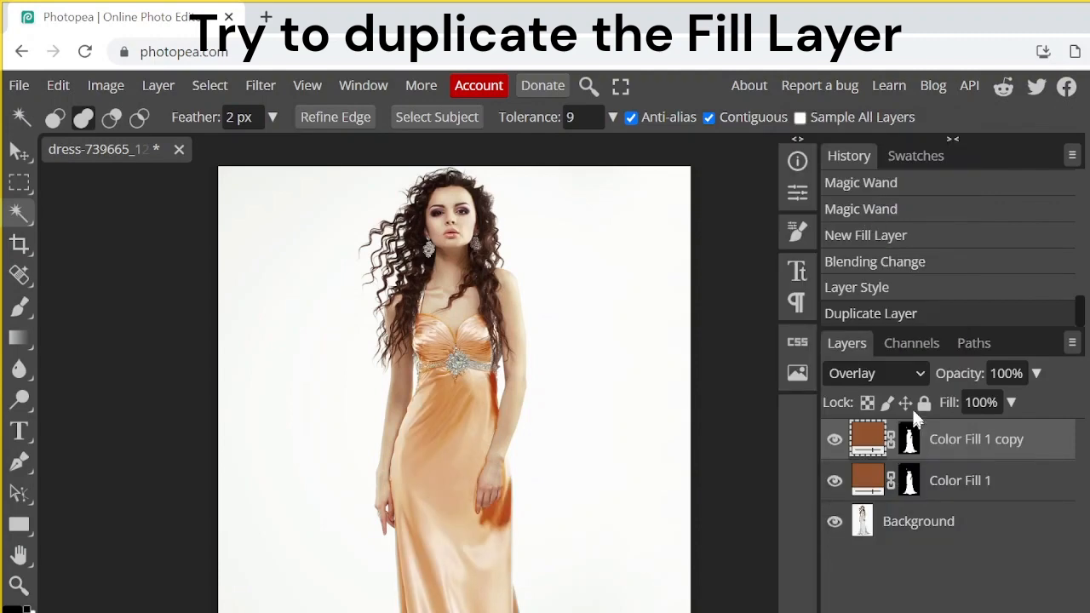
{"action": "left_click", "coordinate": [903, 373]}
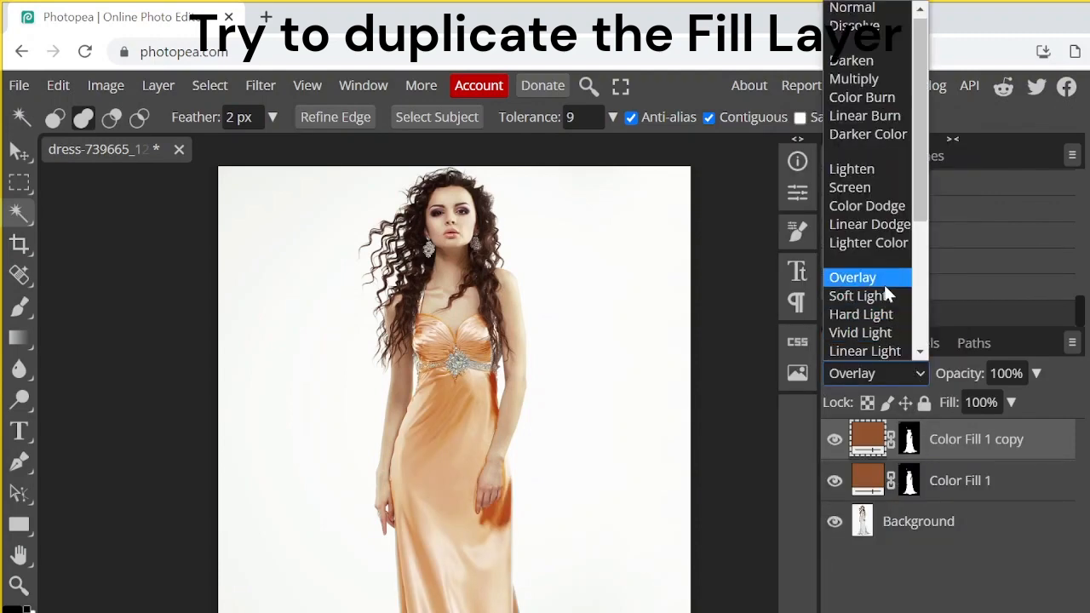
{"action": "left_click", "coordinate": [883, 280]}
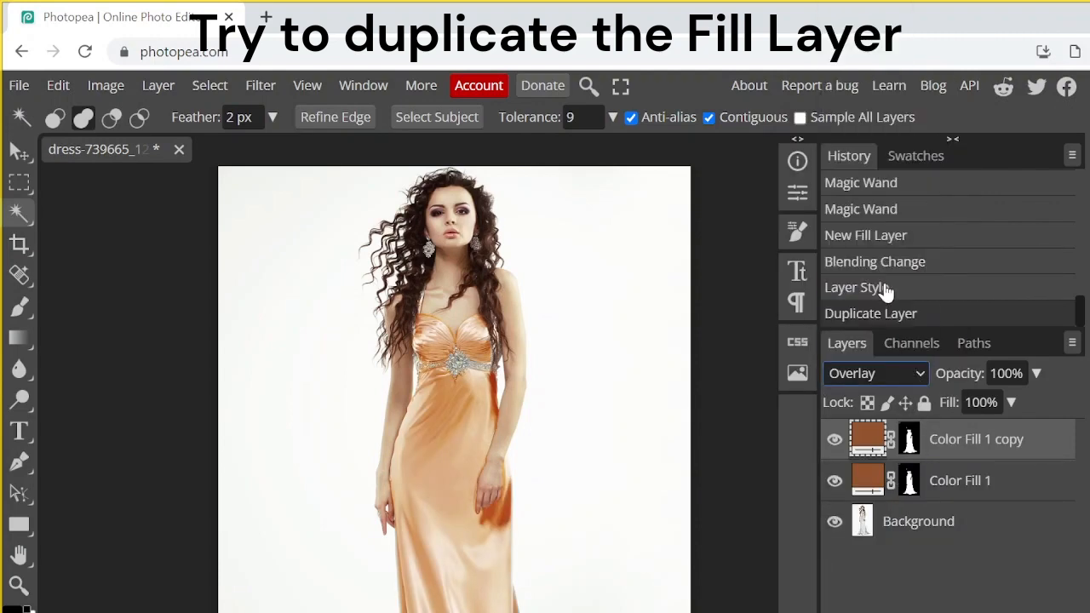
Recolor the duplicated fill layer to red de2b20 and copy its hex code.
{"action": "double_click", "coordinate": [866, 436]}
{"action": "left_click", "coordinate": [800, 332]}
{"action": "left_click_drag", "start_coordinate": [813, 305], "coordinate": [842, 280]}
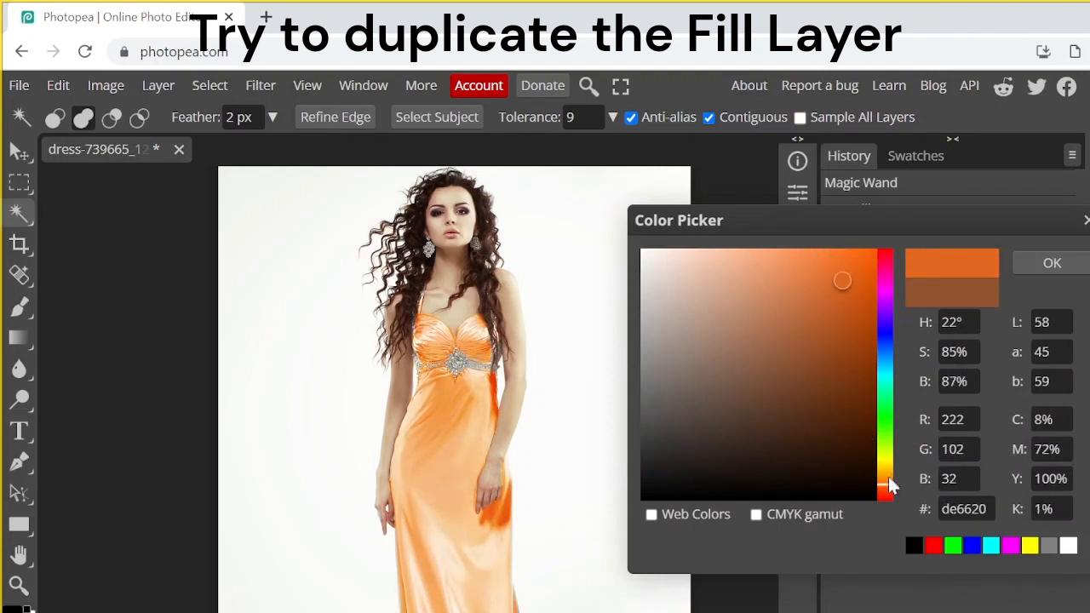
{"action": "left_click_drag", "start_coordinate": [886, 485], "coordinate": [884, 498]}
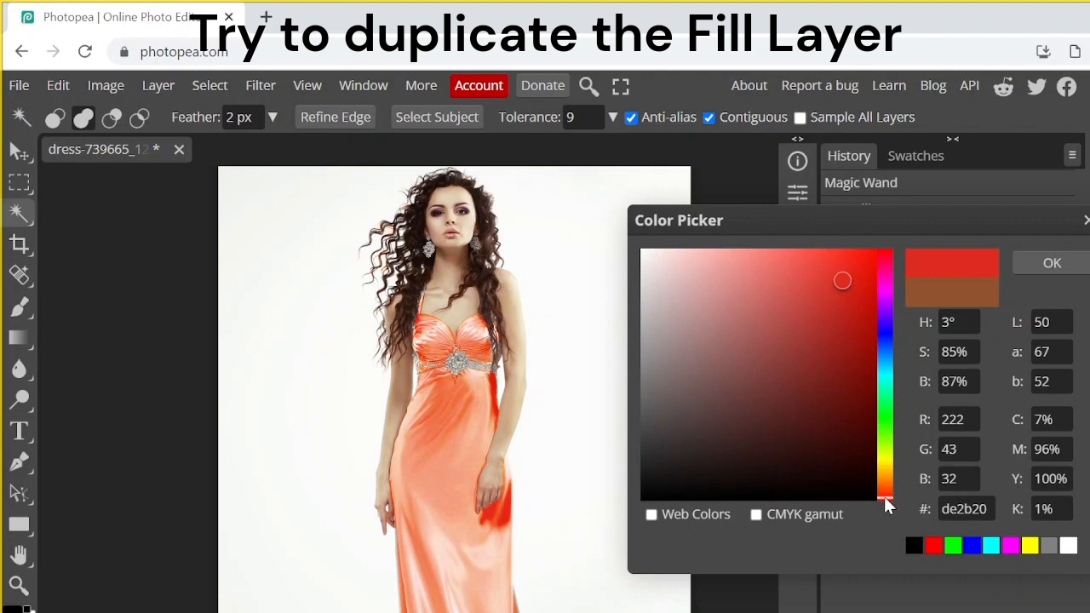
{"action": "double_click", "coordinate": [944, 509]}
{"action": "key", "text": "ctrl+c"}
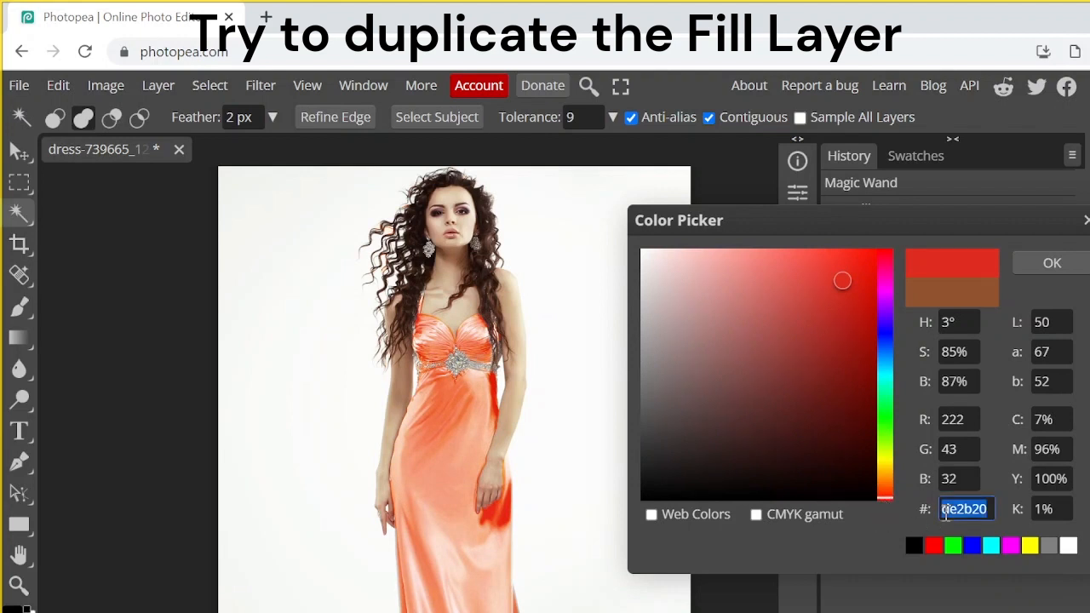
{"action": "left_click", "coordinate": [1051, 264]}
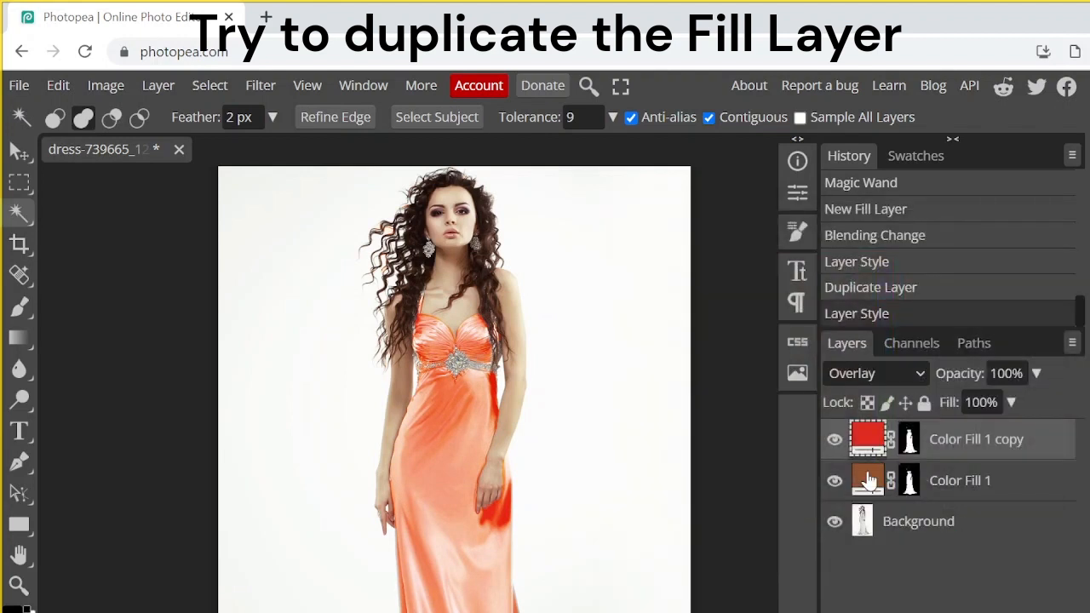
Recolor the original Color Fill 1 layer with the copied hex code de2b20.
{"action": "left_click", "coordinate": [868, 481]}
{"action": "double_click", "coordinate": [868, 484]}
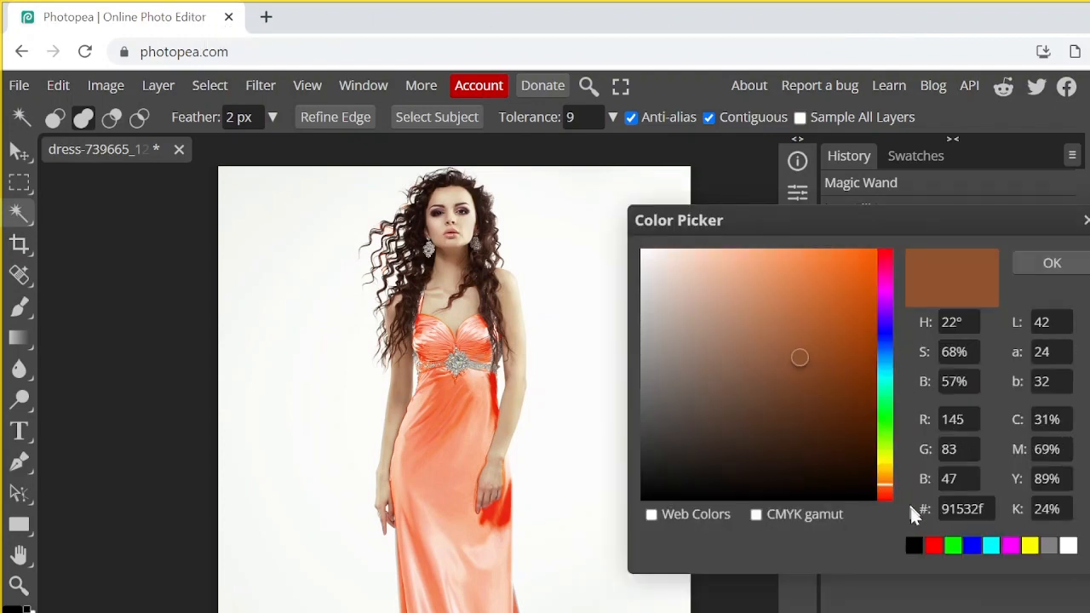
{"action": "double_click", "coordinate": [954, 506]}
{"action": "key", "text": "ctrl+v"}
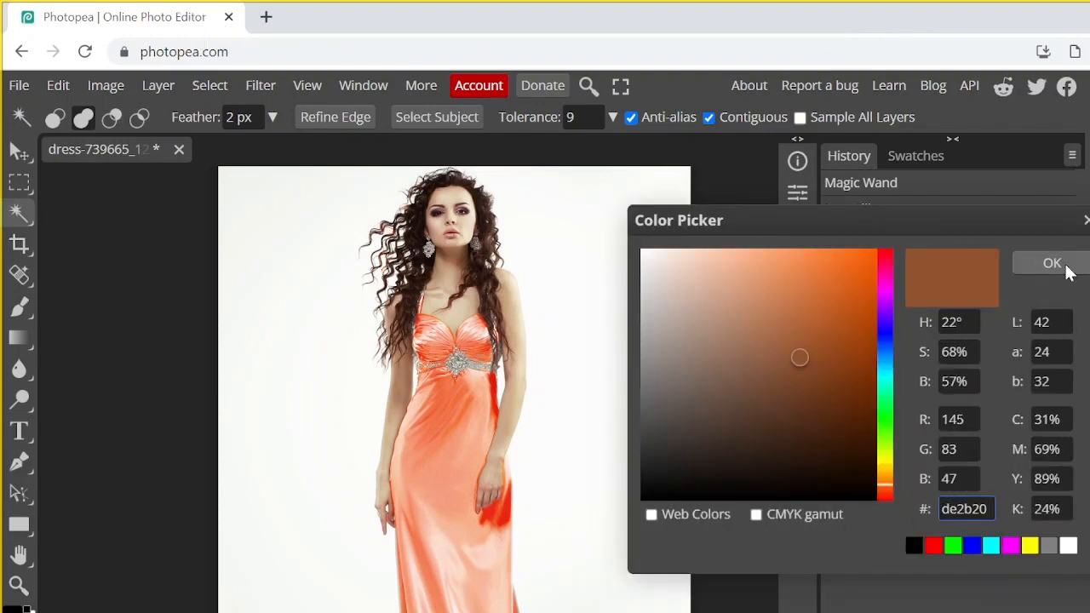
{"action": "key", "text": "Return"}
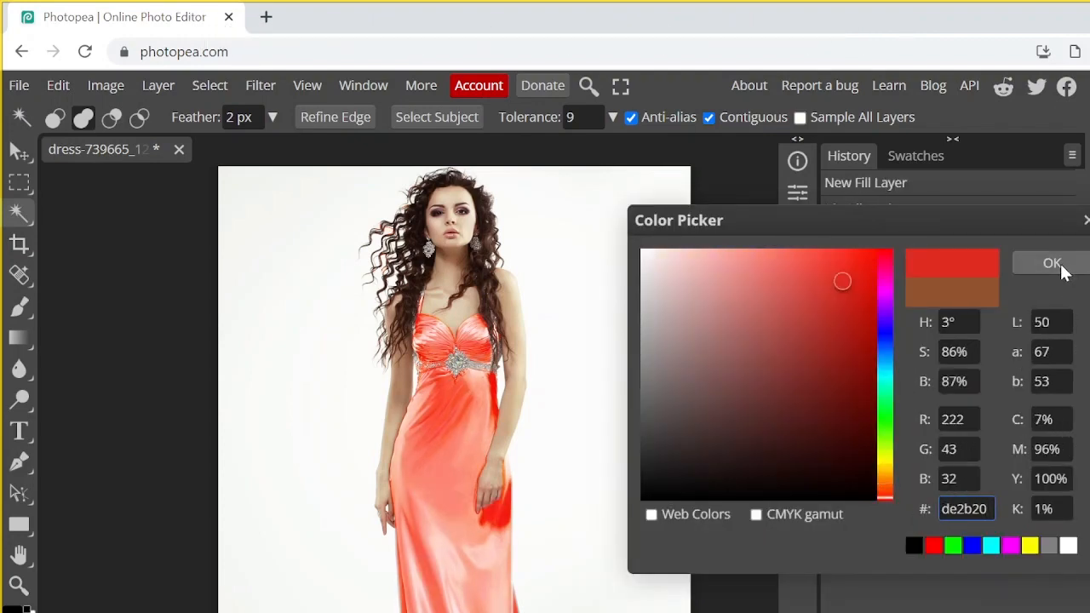
{"action": "left_click", "coordinate": [1056, 265]}
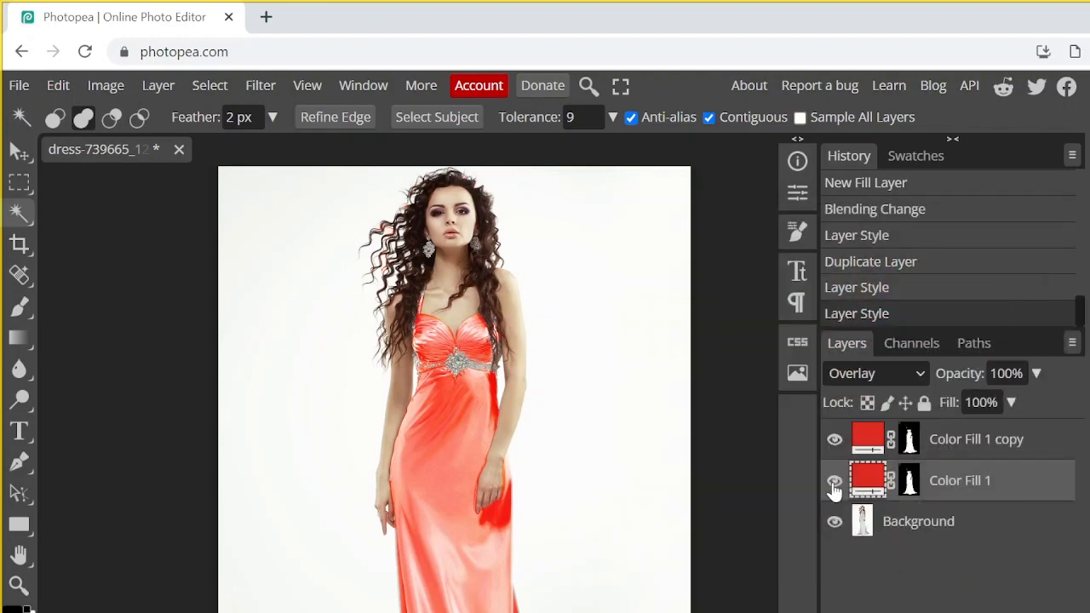
Try the Soft Light and Vivid Light blend modes on the Color Fill 1 layer.
{"action": "scroll", "coordinate": [632, 482], "scroll_direction": "down", "scroll_amount": 3}
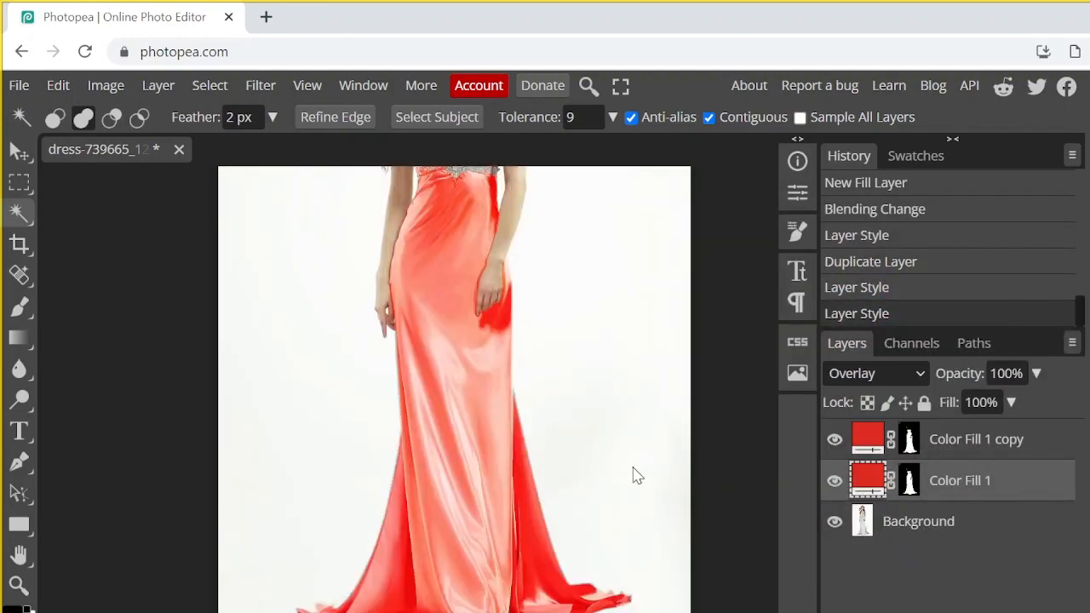
{"action": "scroll", "coordinate": [632, 476], "scroll_direction": "up", "scroll_amount": 3}
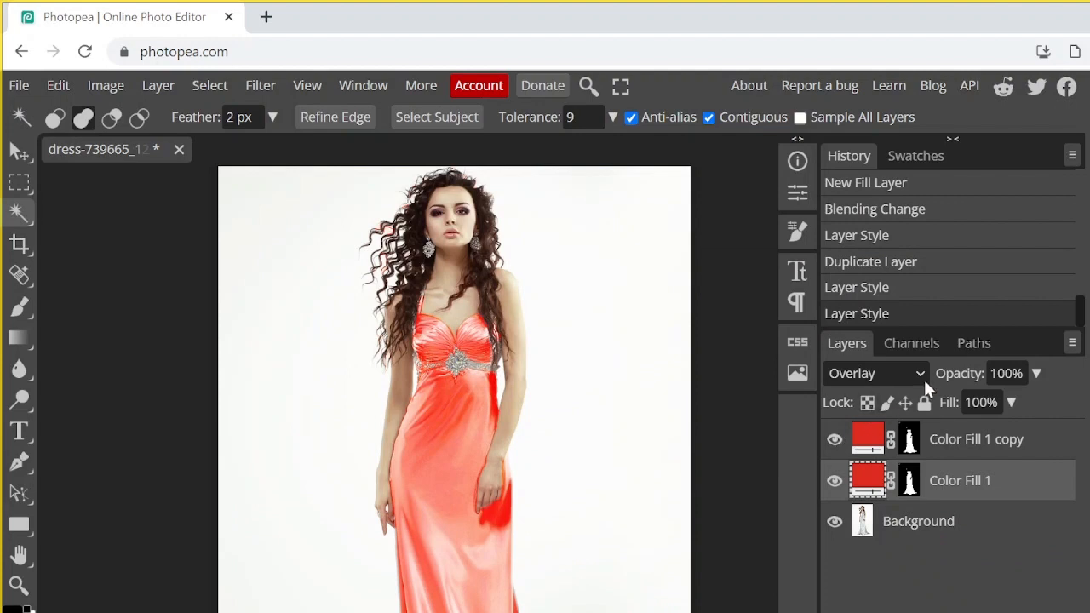
{"action": "left_click", "coordinate": [922, 373]}
{"action": "left_click", "coordinate": [869, 296]}
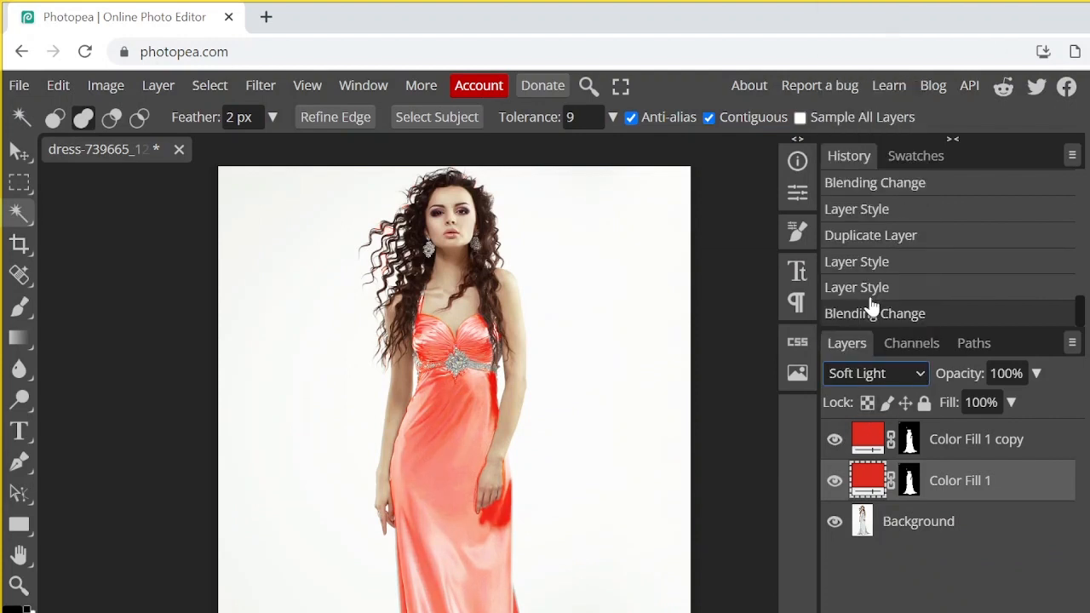
{"action": "left_click", "coordinate": [912, 374]}
{"action": "left_click", "coordinate": [868, 332]}
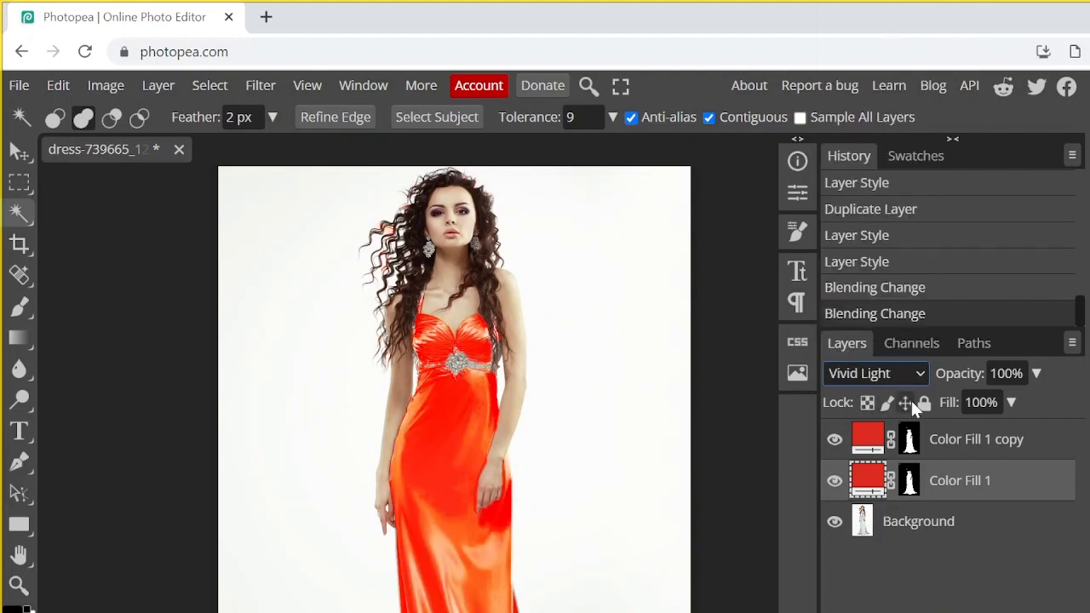
Try the Saturation and Lighten blend modes on the Color Fill 1 layer.
{"action": "left_click", "coordinate": [914, 372]}
{"action": "scroll", "coordinate": [873, 328], "scroll_direction": "down", "scroll_amount": 3}
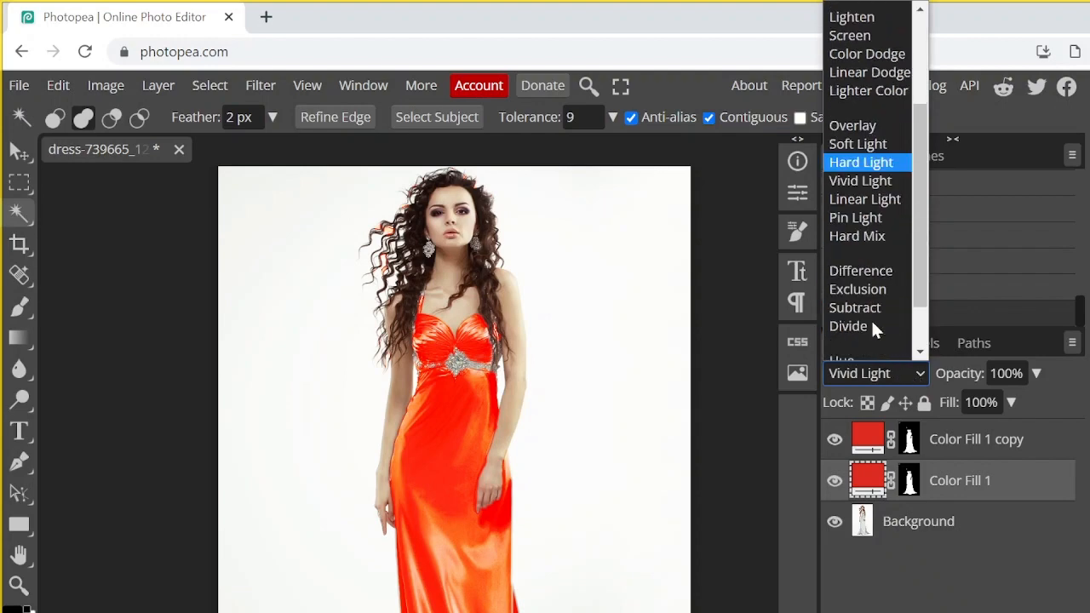
{"action": "scroll", "coordinate": [871, 319], "scroll_direction": "down", "scroll_amount": 2}
{"action": "left_click", "coordinate": [869, 315]}
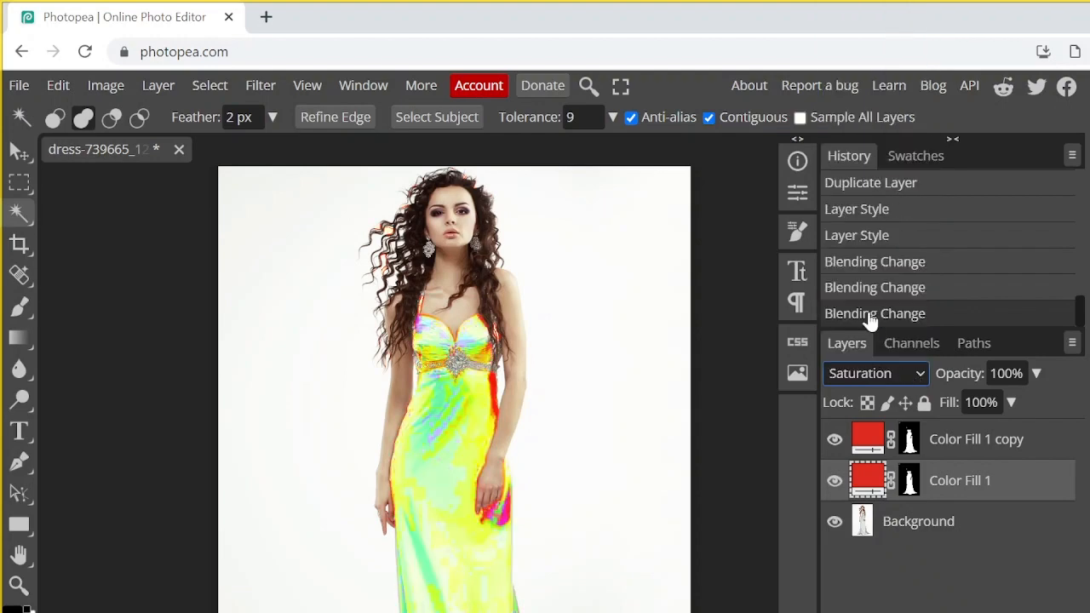
{"action": "left_click", "coordinate": [868, 373]}
{"action": "scroll", "coordinate": [862, 298], "scroll_direction": "up", "scroll_amount": 5}
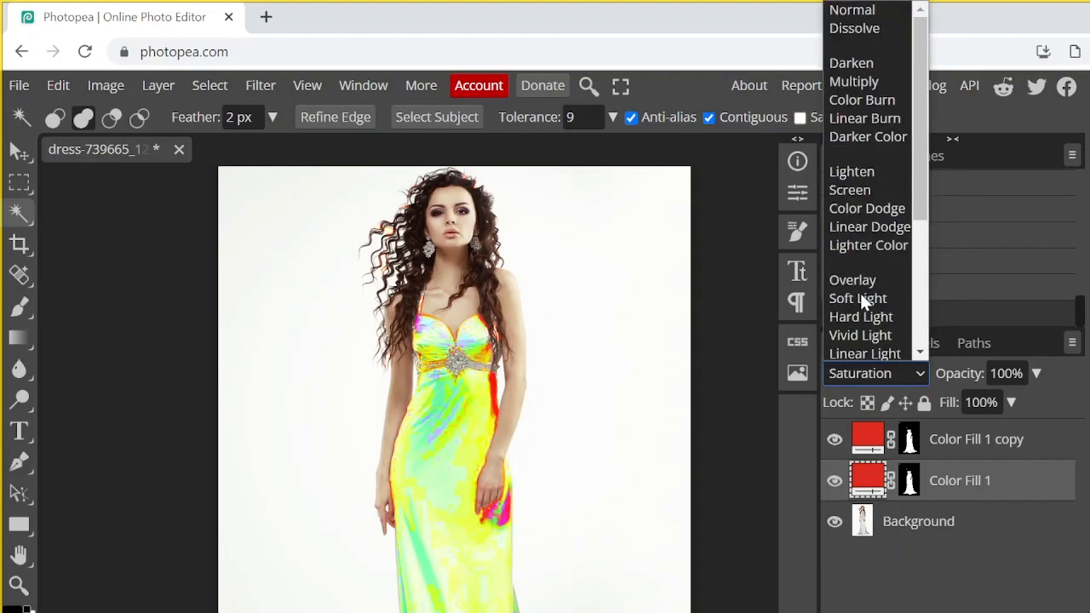
{"action": "left_click", "coordinate": [873, 173]}
Set the Color Fill 1 layer's blend mode to Darken and hide the Color Fill 1 copy layer.
{"action": "left_click", "coordinate": [880, 368]}
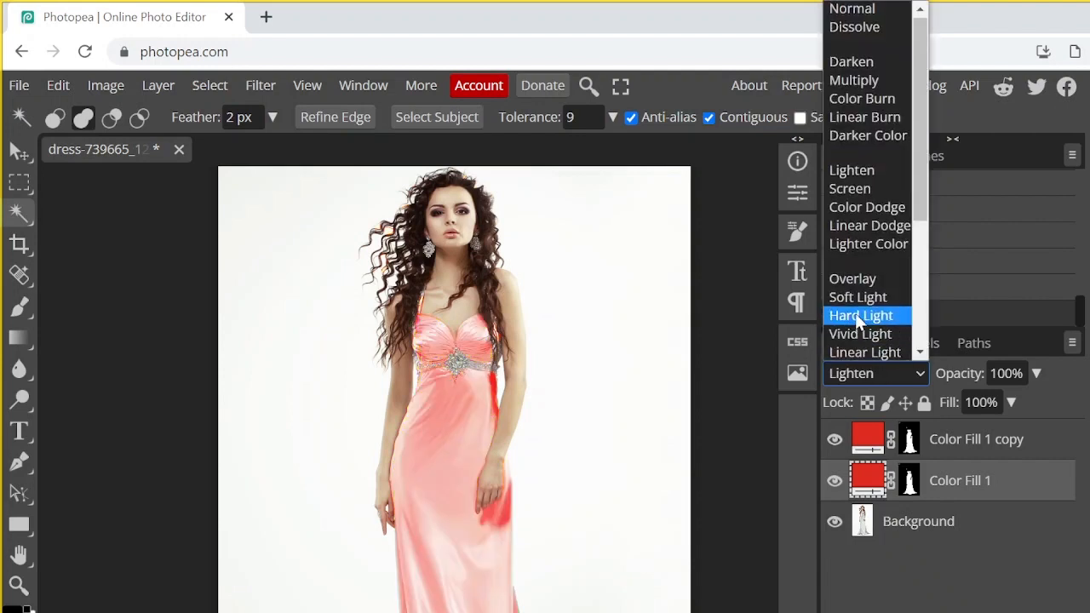
{"action": "left_click", "coordinate": [859, 65]}
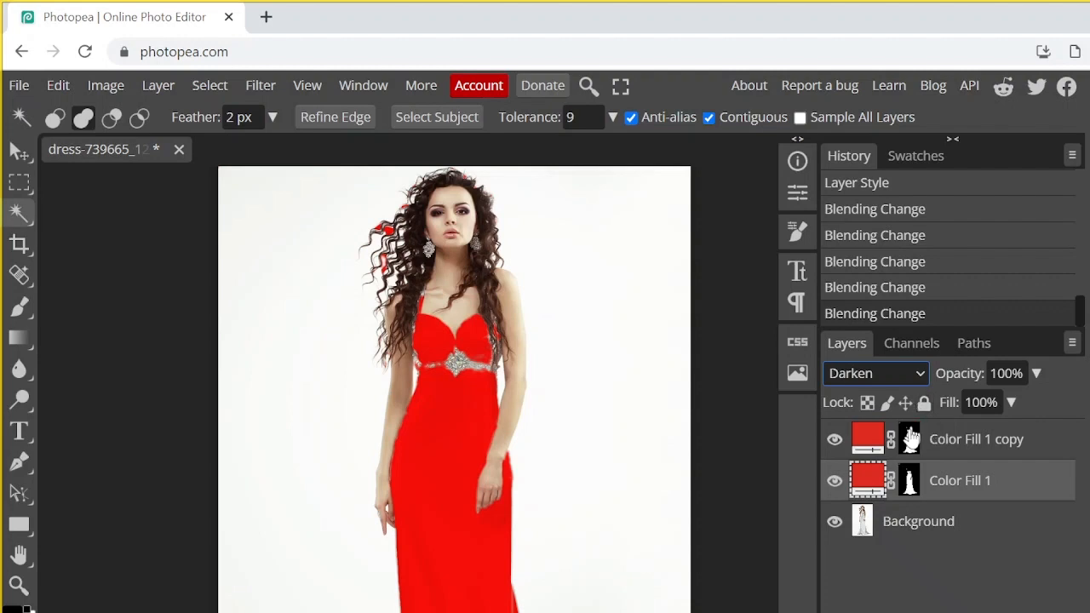
{"action": "left_click", "coordinate": [835, 441]}
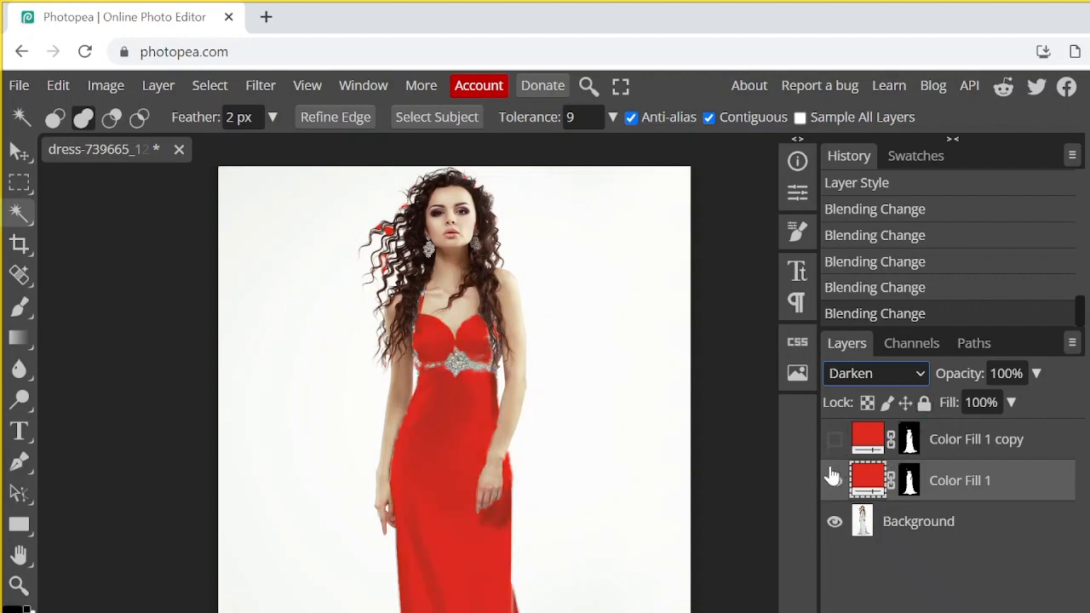
Hide the Background layer and rasterize the Color Fill 1 layer for erasing.
{"action": "scroll", "coordinate": [593, 455], "scroll_direction": "down", "scroll_amount": 3}
{"action": "scroll", "coordinate": [596, 458], "scroll_direction": "up", "scroll_amount": 1}
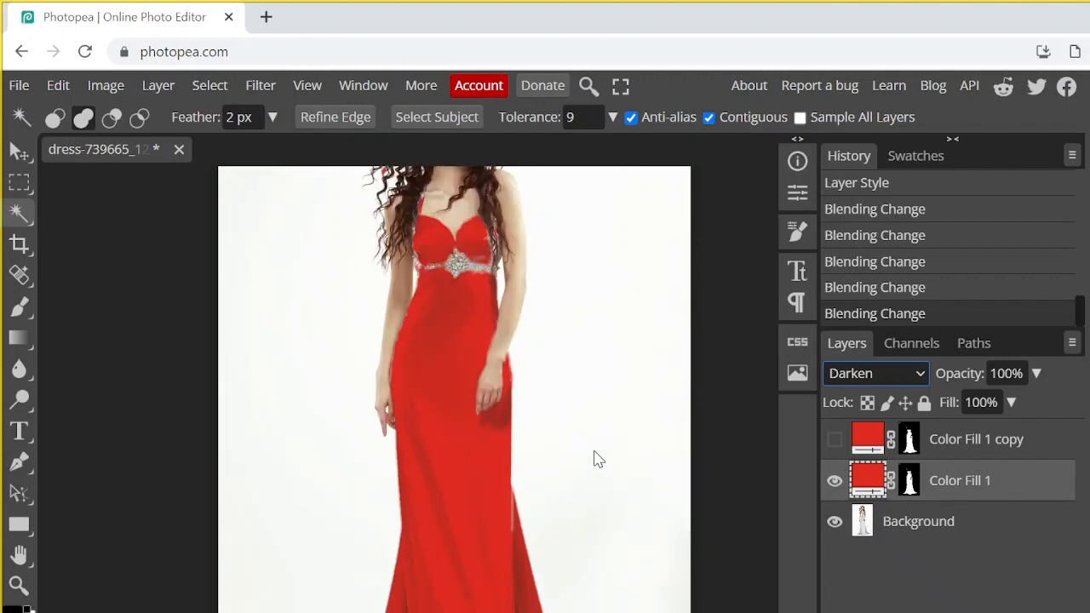
{"action": "scroll", "coordinate": [599, 457], "scroll_direction": "up", "scroll_amount": 2}
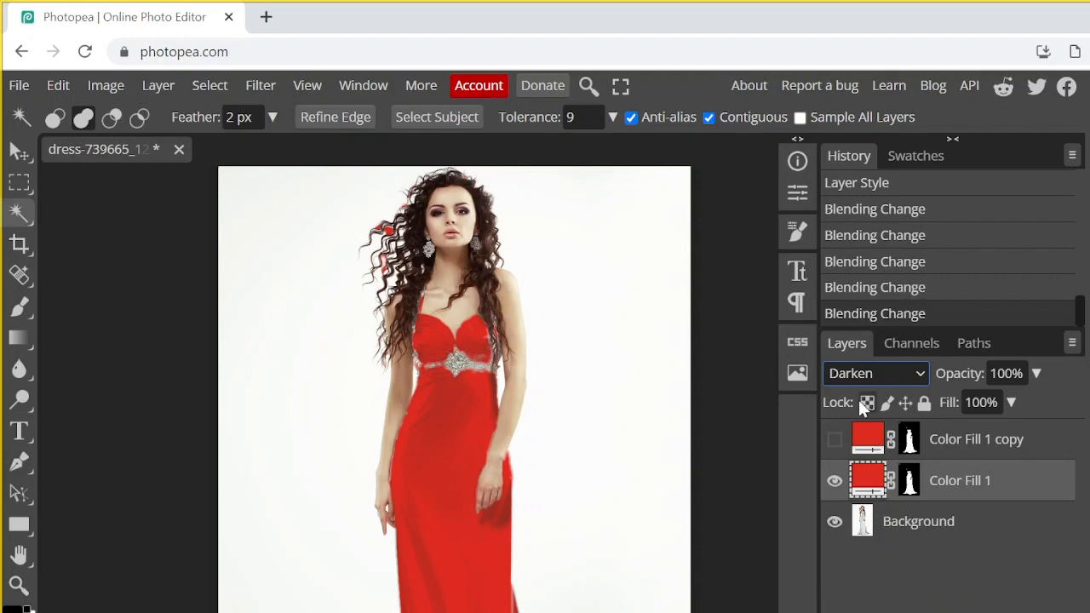
{"action": "left_click", "coordinate": [835, 526]}
{"action": "key", "text": "b"}
{"action": "right_click", "coordinate": [873, 481]}
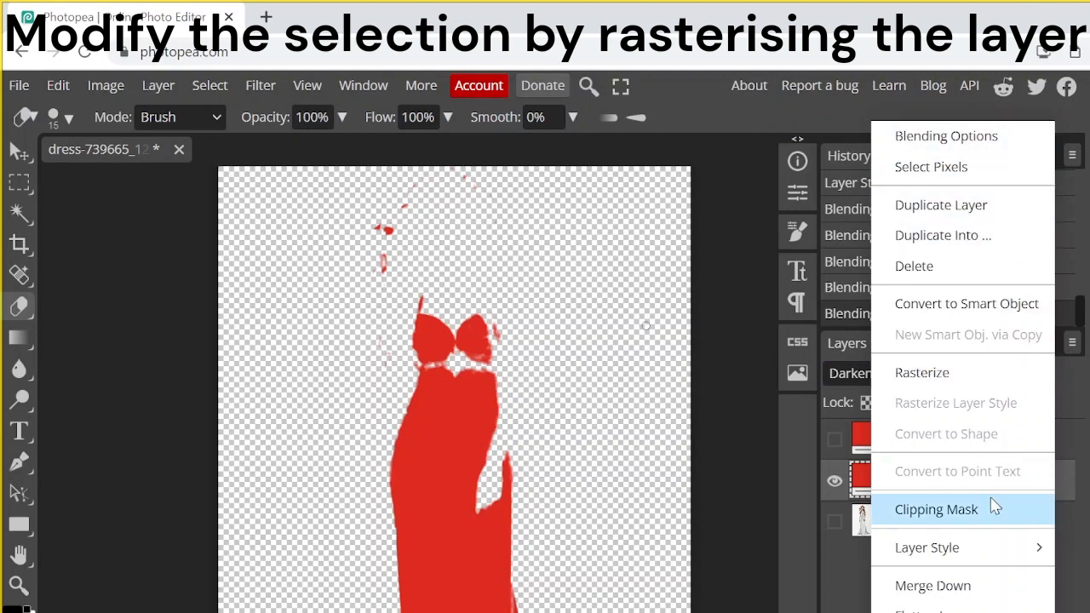
{"action": "left_click", "coordinate": [940, 611]}
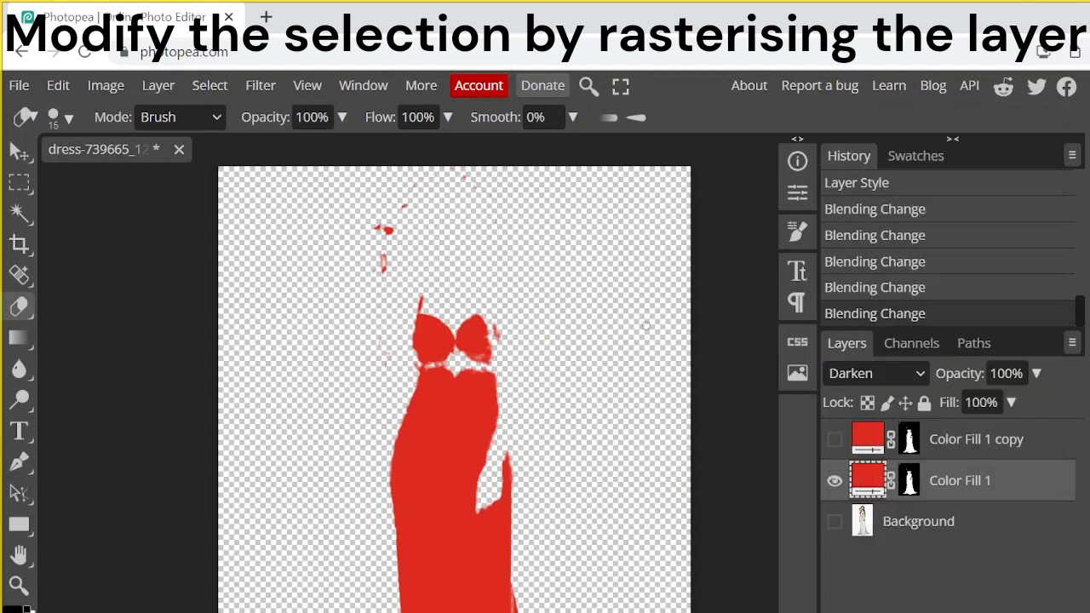
{"action": "right_click", "coordinate": [862, 494]}
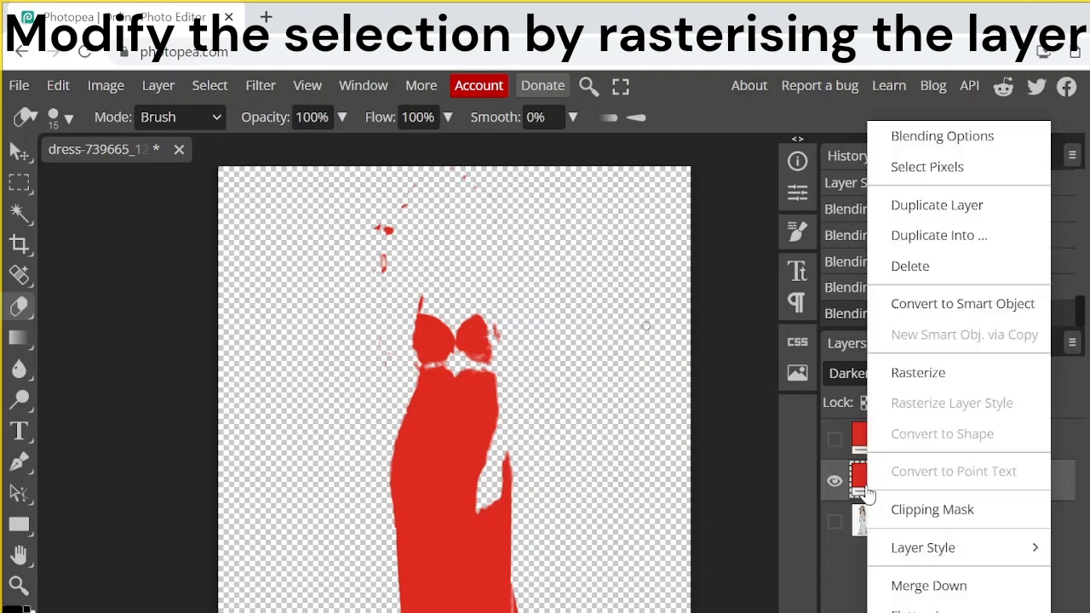
{"action": "mouse_move", "coordinate": [938, 552]}
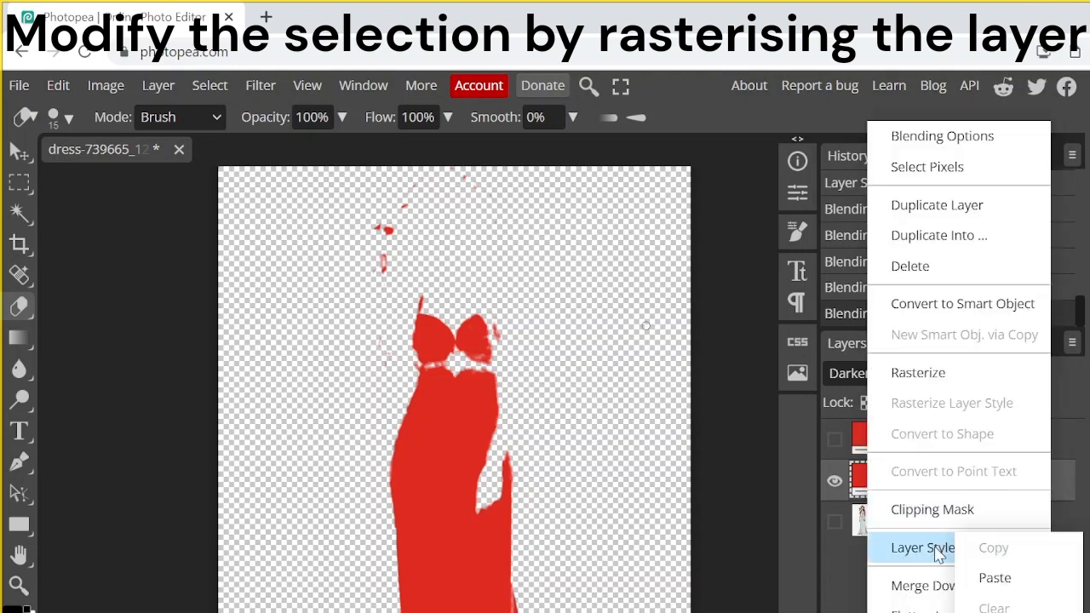
{"action": "left_click", "coordinate": [961, 370]}
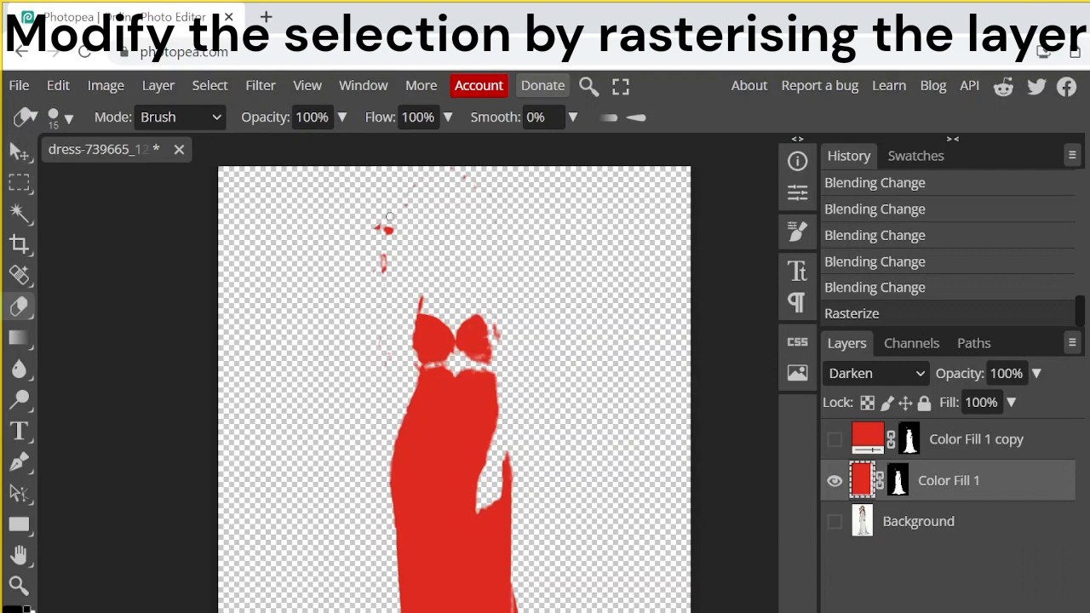
Erase the stray red spots in the hair area on Color Fill 1, enlarging the eraser to 112 px, and show the Background layer again.
{"action": "left_click", "coordinate": [396, 246]}
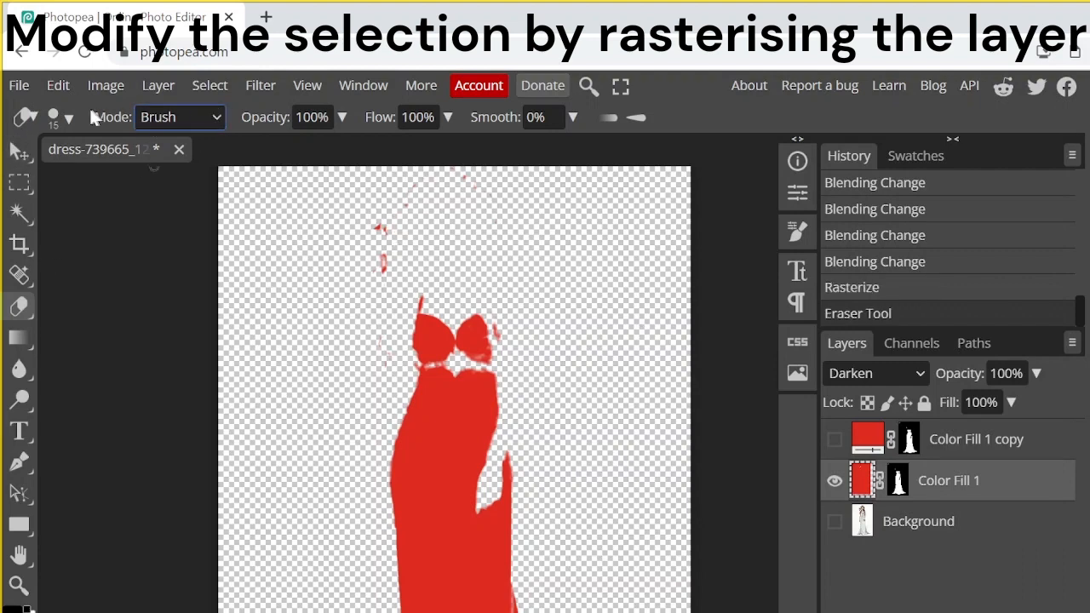
{"action": "left_click", "coordinate": [55, 117]}
{"action": "left_click_drag", "start_coordinate": [182, 172], "coordinate": [197, 175]}
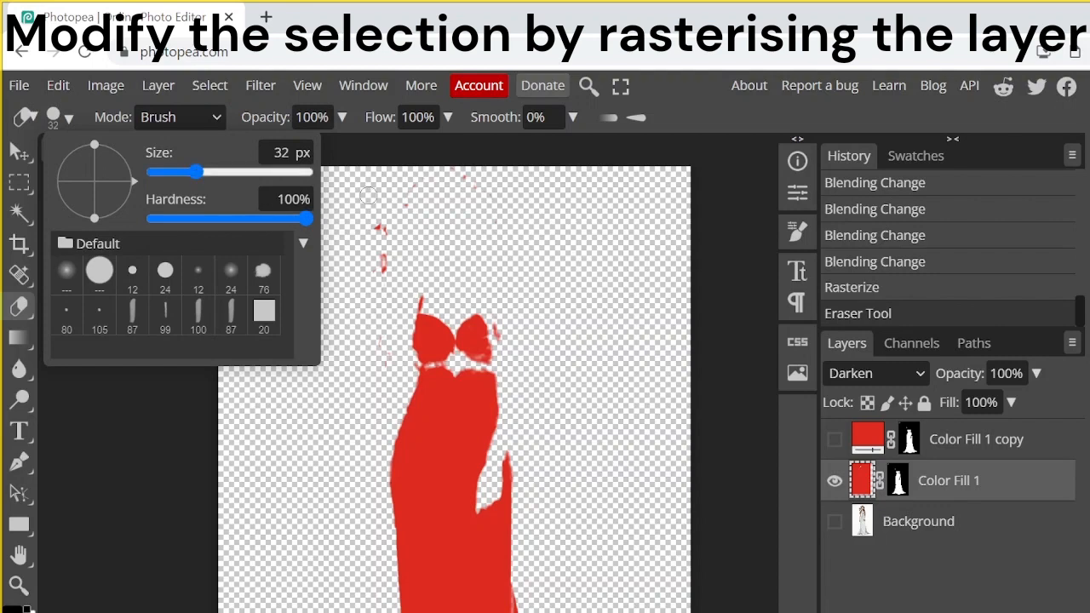
{"action": "left_click", "coordinate": [222, 174]}
{"action": "mouse_move", "coordinate": [406, 195]}
{"action": "left_mouse_down"}
{"action": "mouse_move", "coordinate": [474, 186]}
{"action": "mouse_move", "coordinate": [359, 200]}
{"action": "mouse_move", "coordinate": [374, 245]}
{"action": "mouse_move", "coordinate": [362, 315]}
{"action": "mouse_move", "coordinate": [358, 365]}
{"action": "left_mouse_up"}
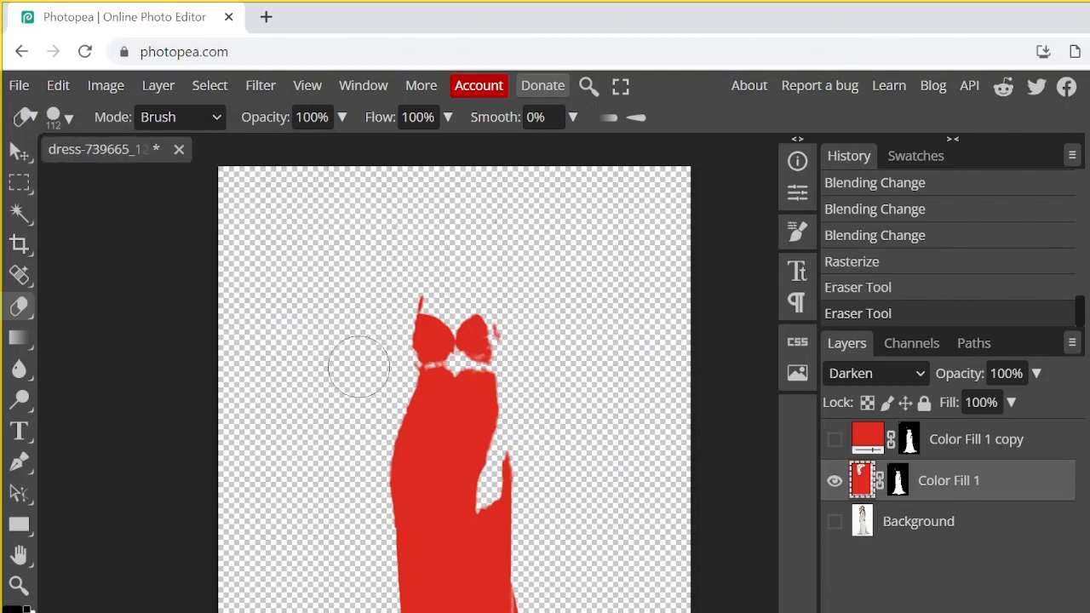
{"action": "scroll", "coordinate": [504, 268], "scroll_direction": "down", "scroll_amount": 3}
{"action": "scroll", "coordinate": [509, 354], "scroll_direction": "up", "scroll_amount": 2}
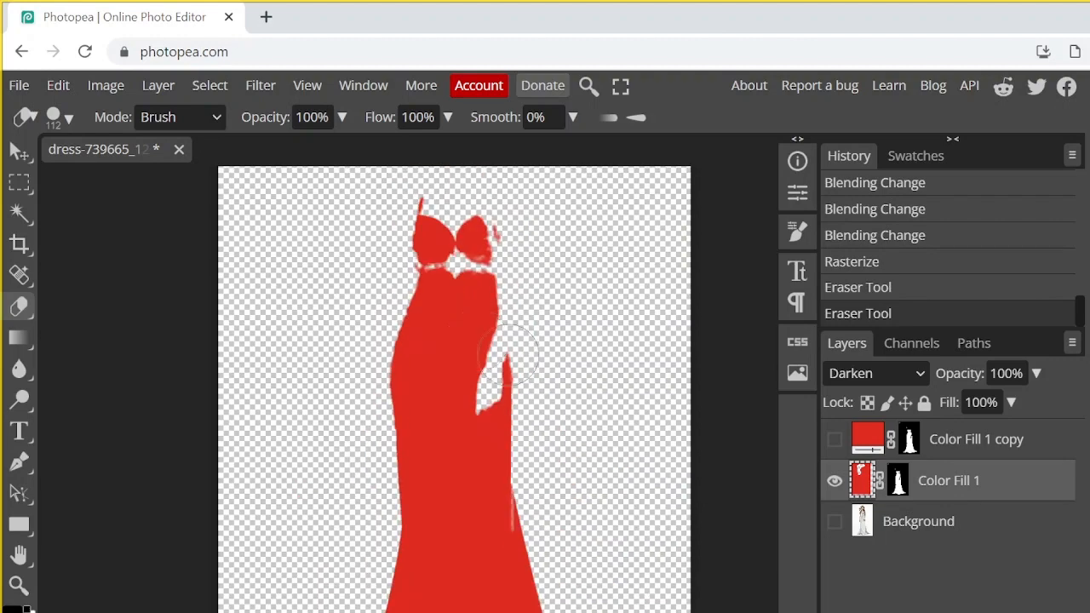
{"action": "left_click", "coordinate": [834, 522]}
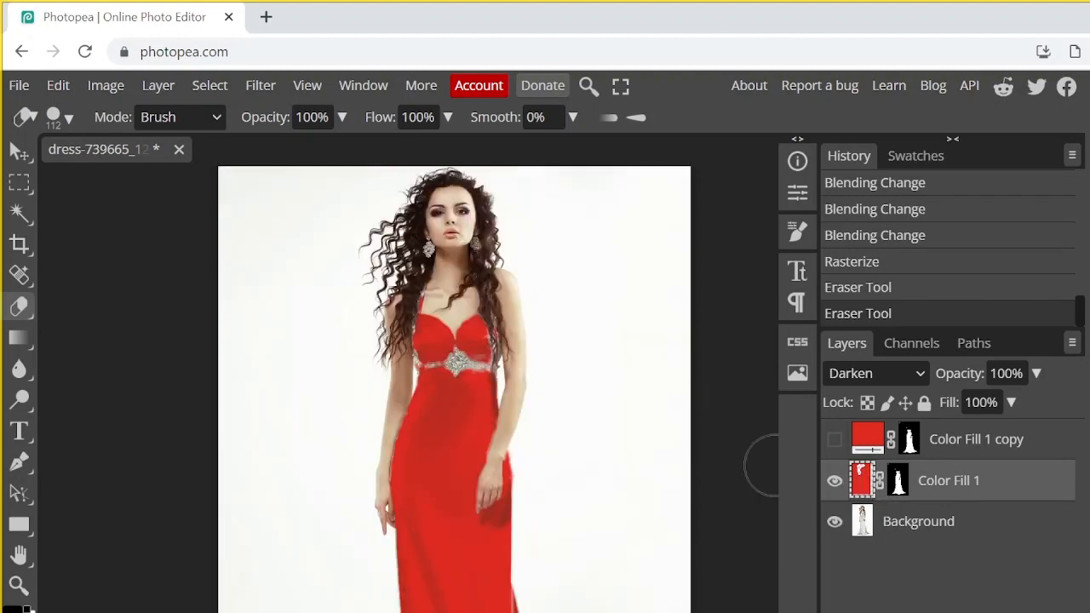
Try the Overlay blend mode on the rasterized Color Fill 1 layer, then set it to Vivid Light.
{"action": "left_click", "coordinate": [918, 373]}
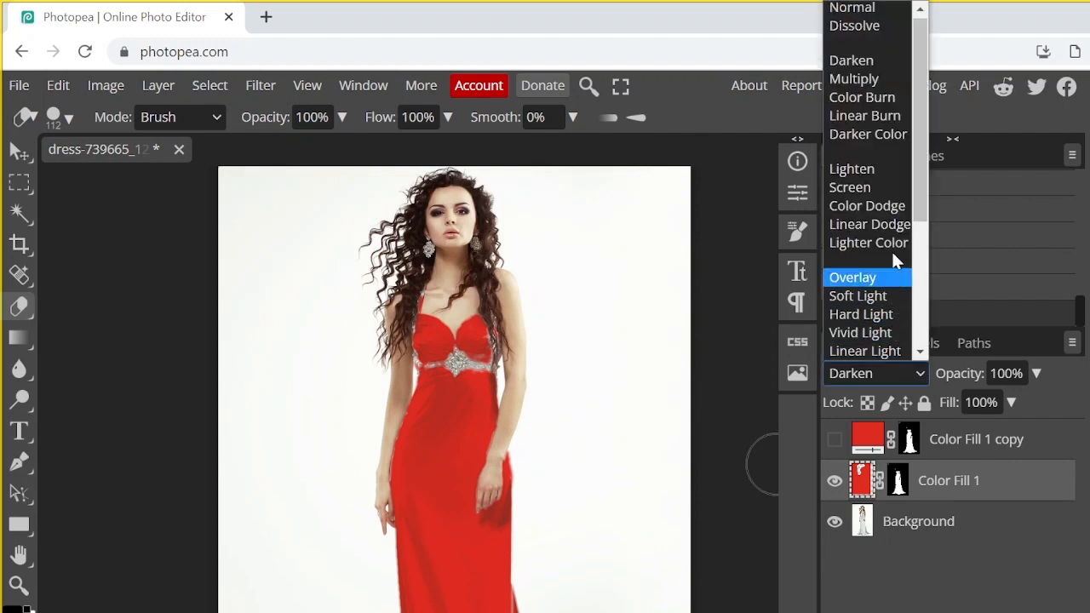
{"action": "left_click", "coordinate": [886, 278]}
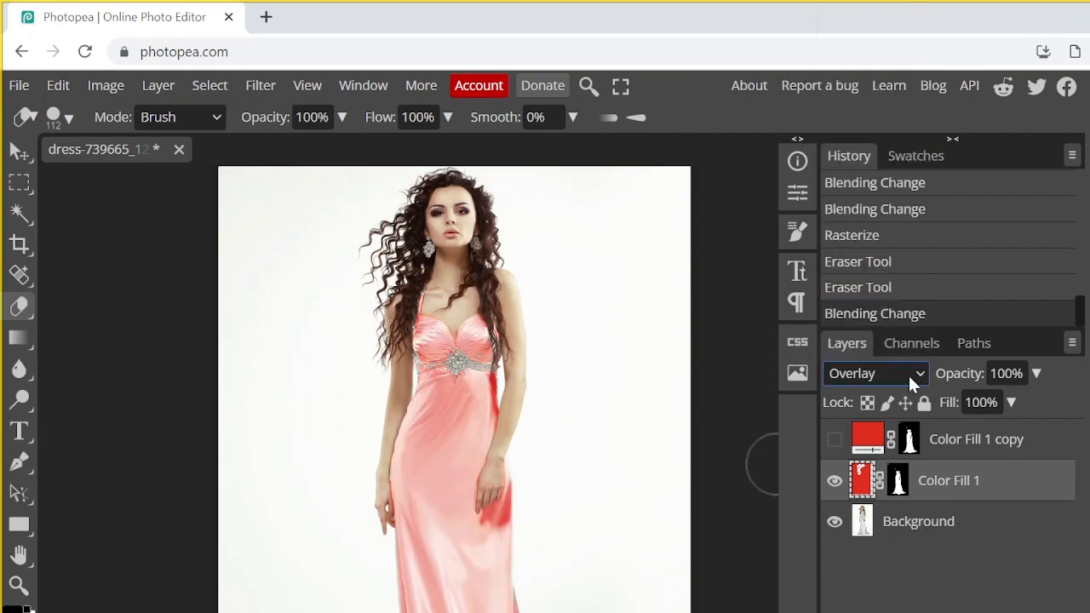
{"action": "left_click", "coordinate": [909, 379]}
{"action": "left_click", "coordinate": [894, 334]}
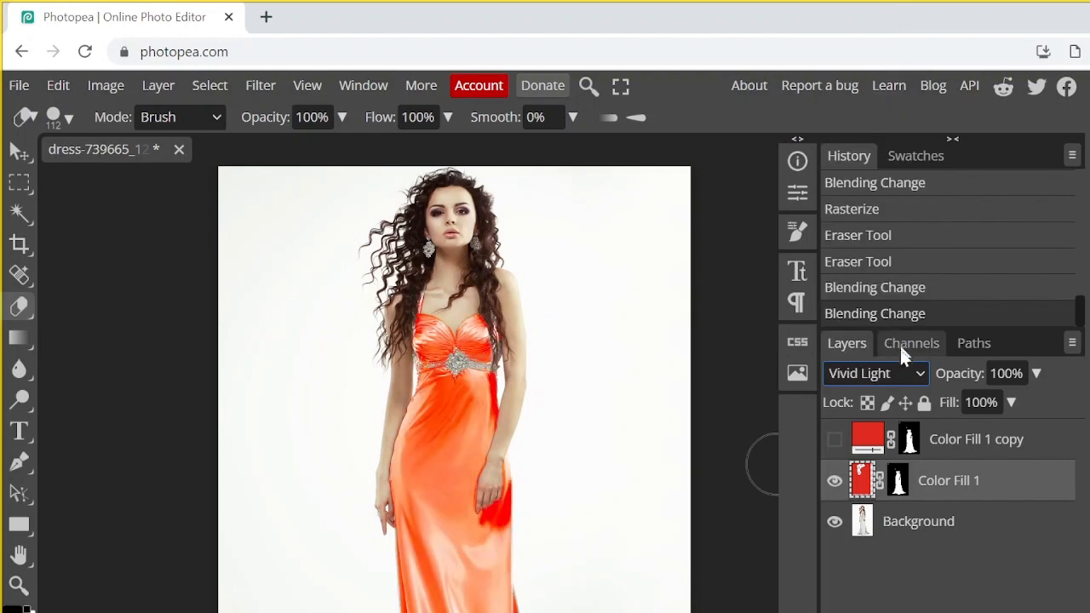
{"action": "scroll", "coordinate": [597, 419], "scroll_direction": "down", "scroll_amount": 3}
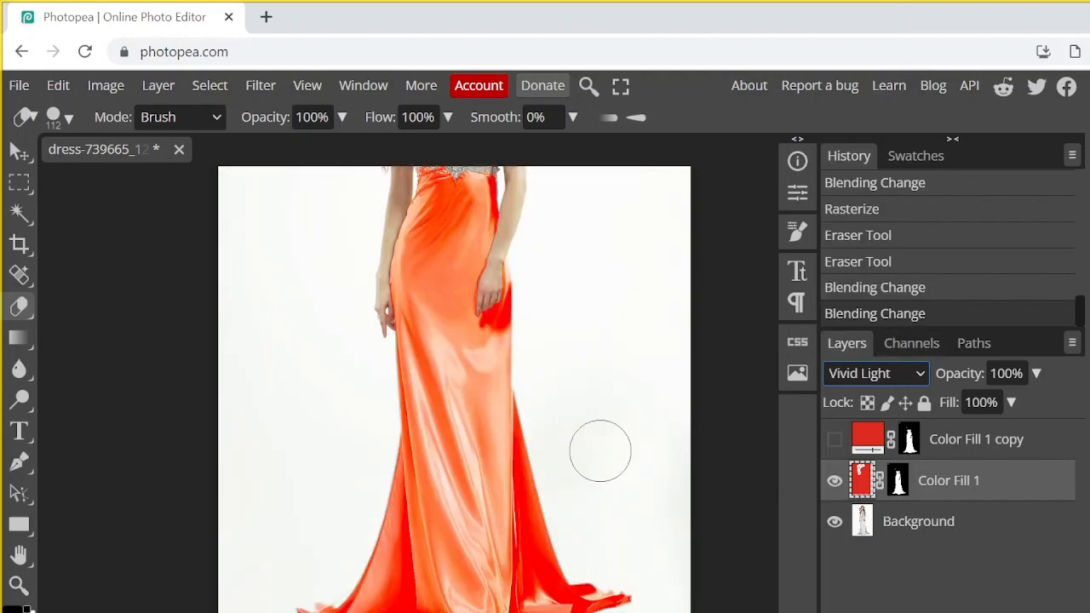
{"action": "scroll", "coordinate": [531, 445], "scroll_direction": "up", "scroll_amount": 3}
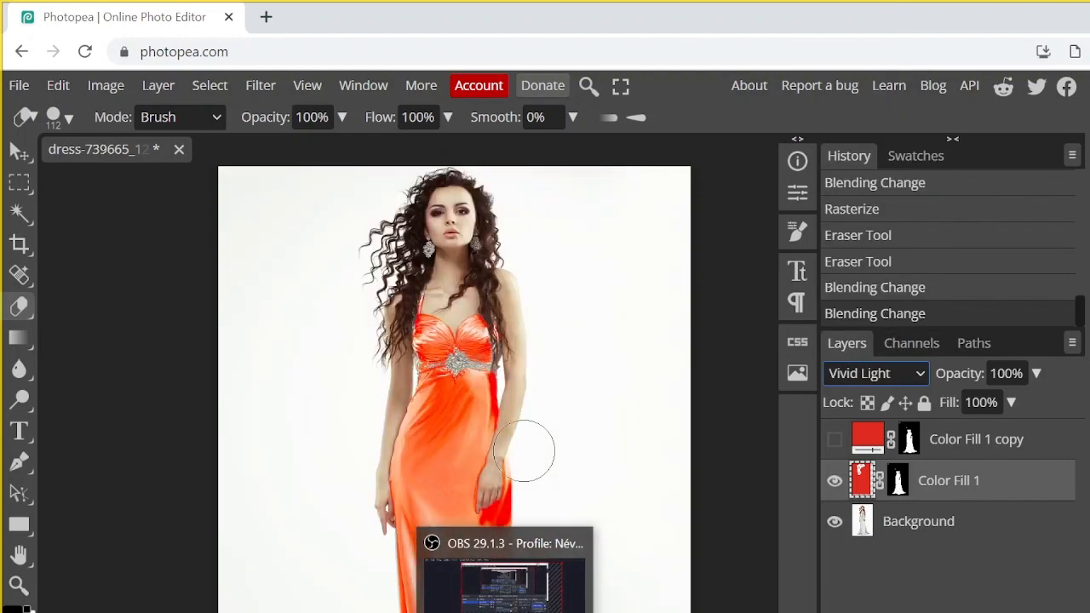
Export the recolored image as a JPG at 853 × 1280 px and 70% quality.
{"action": "left_click", "coordinate": [30, 89]}
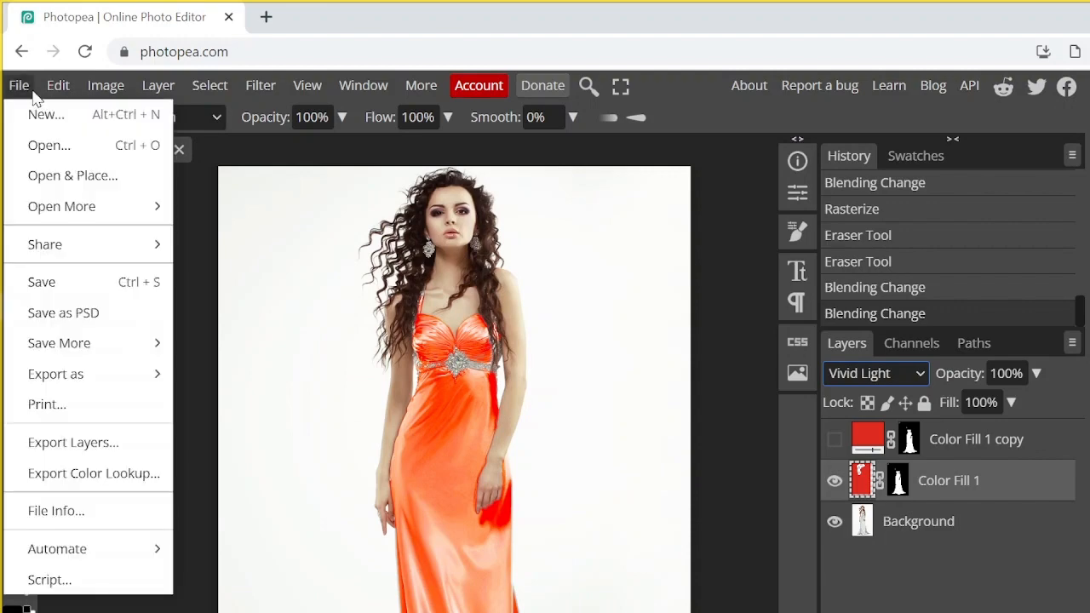
{"action": "mouse_move", "coordinate": [94, 366]}
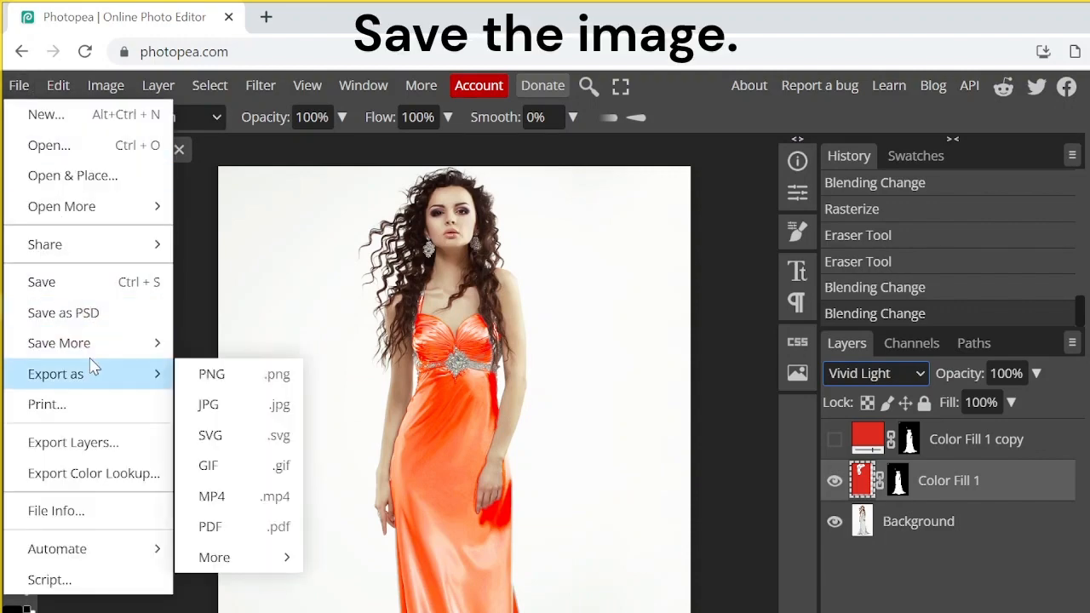
{"action": "left_click", "coordinate": [226, 407]}
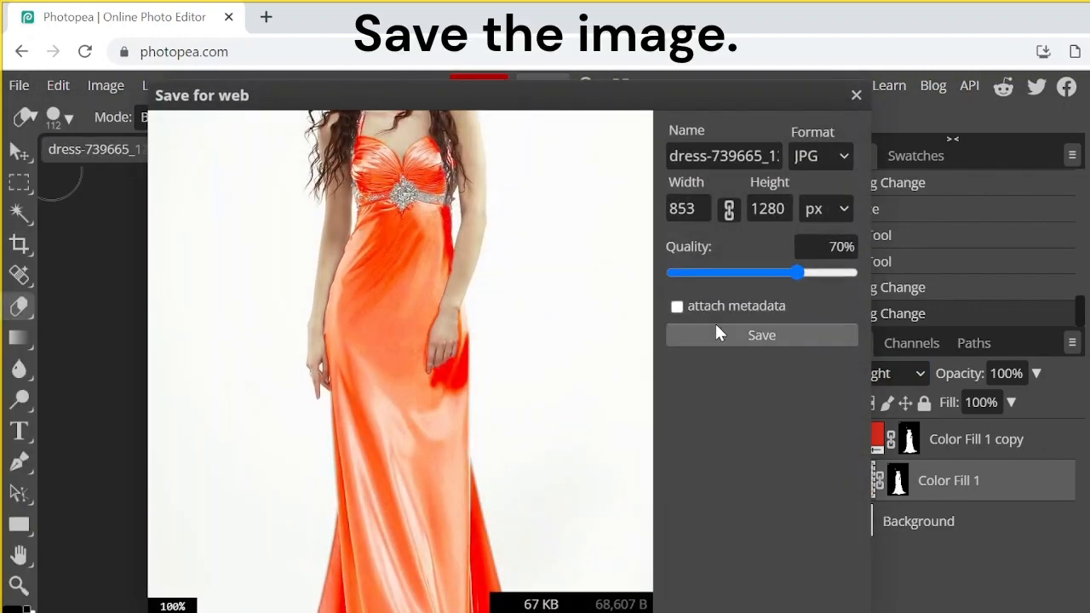
{"action": "left_click", "coordinate": [743, 345]}
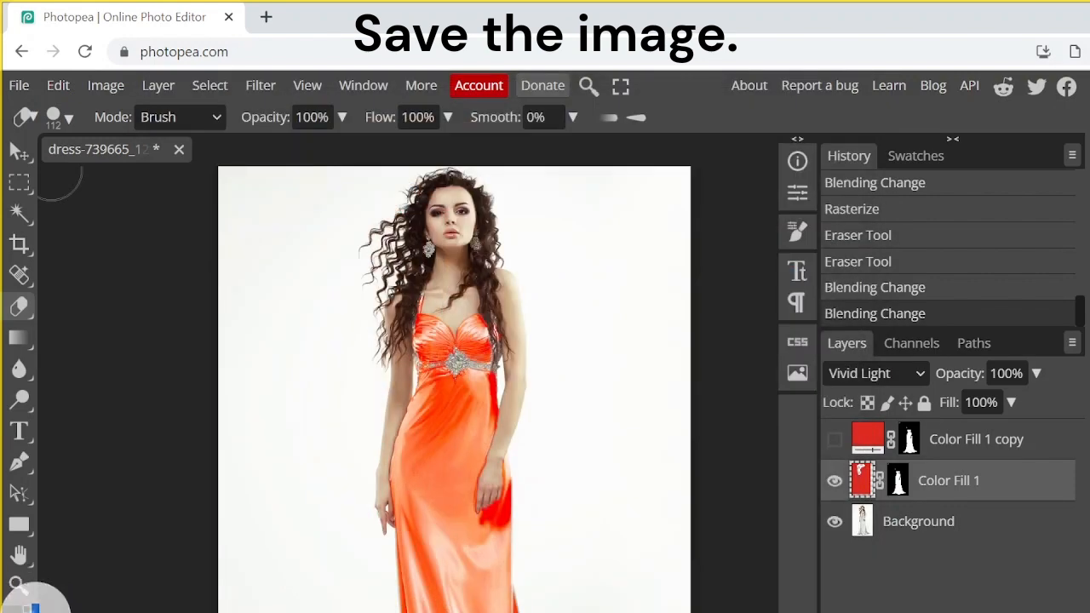